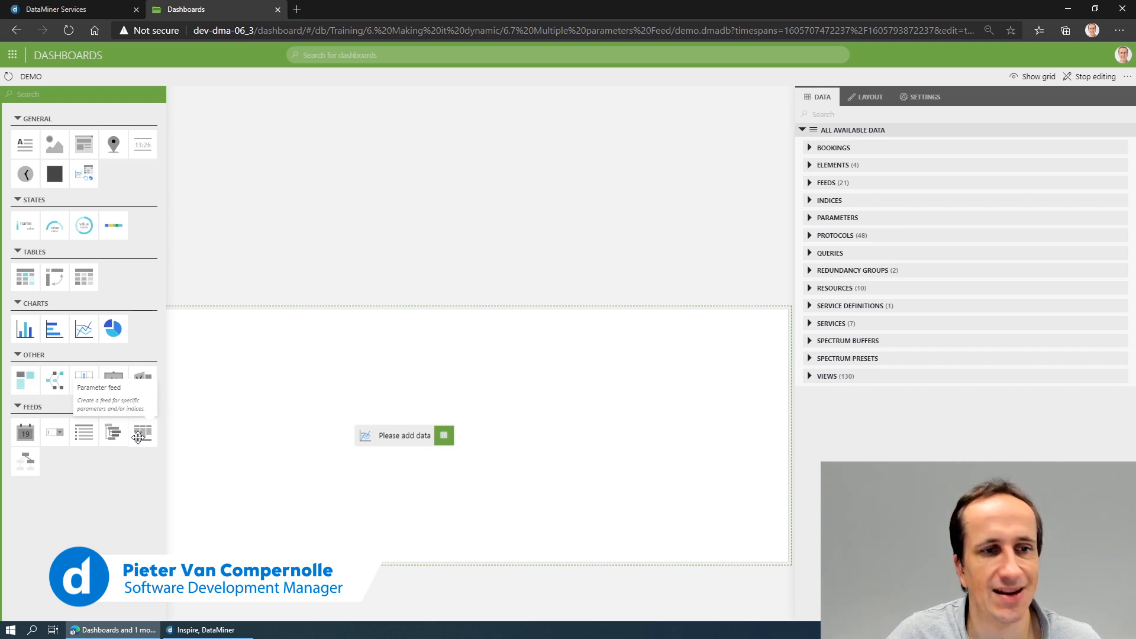
- Add a parameter feed filling the space directly above the line chart and give it the Parameters and Elements data sets
{"action": "left_click_drag", "start_coordinate": [139, 438], "coordinate": [172, 207]}
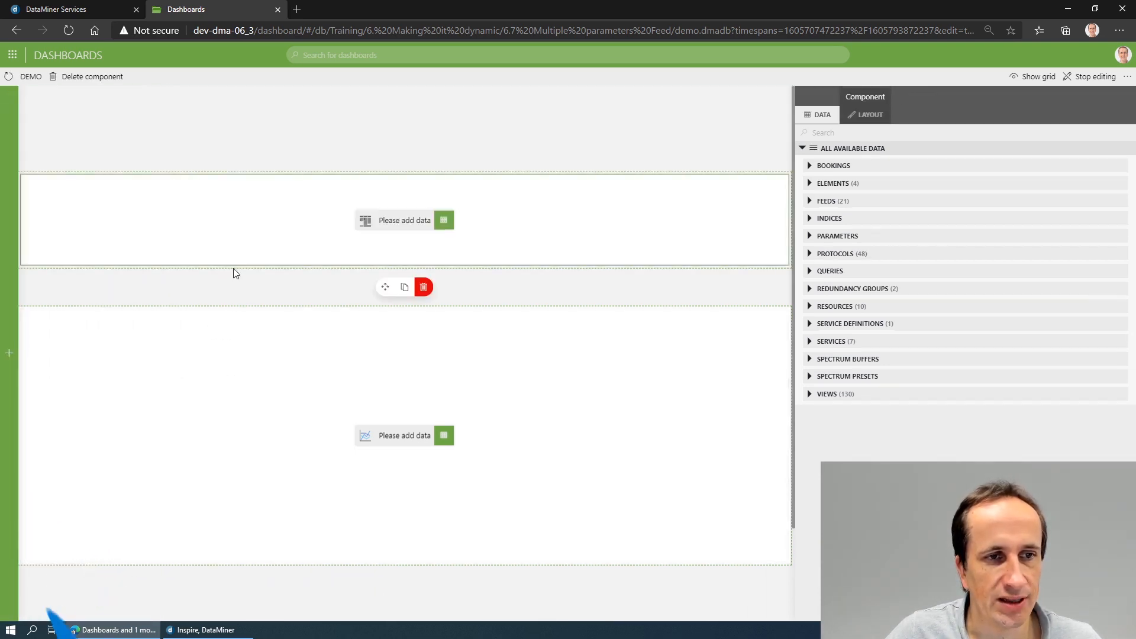
{"action": "left_click_drag", "start_coordinate": [235, 272], "coordinate": [233, 302]}
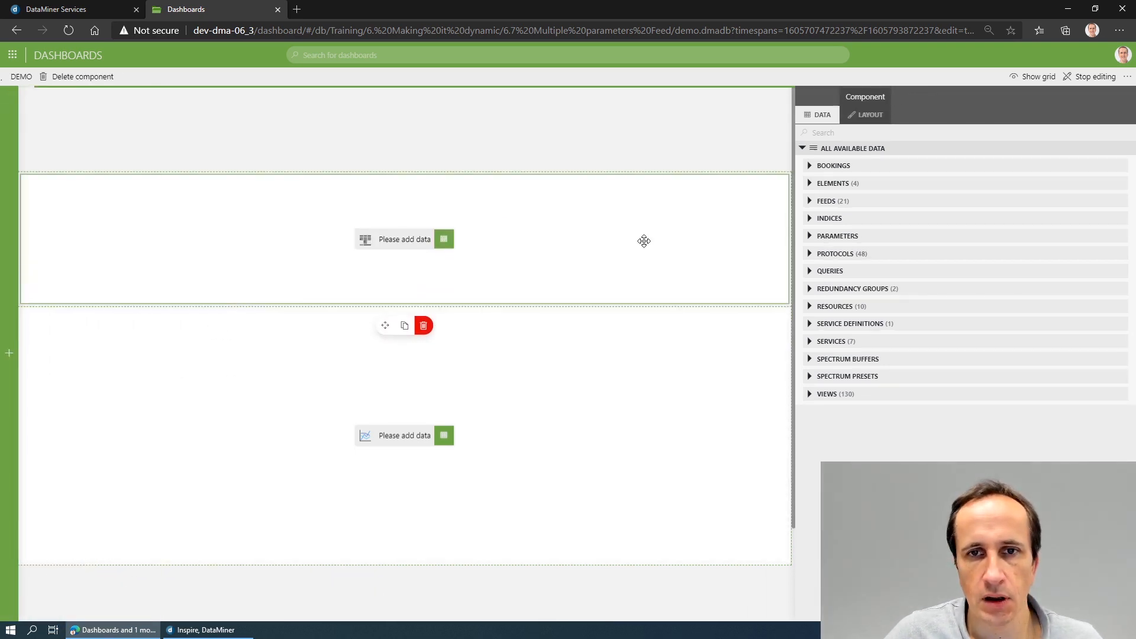
{"action": "left_click", "coordinate": [445, 241]}
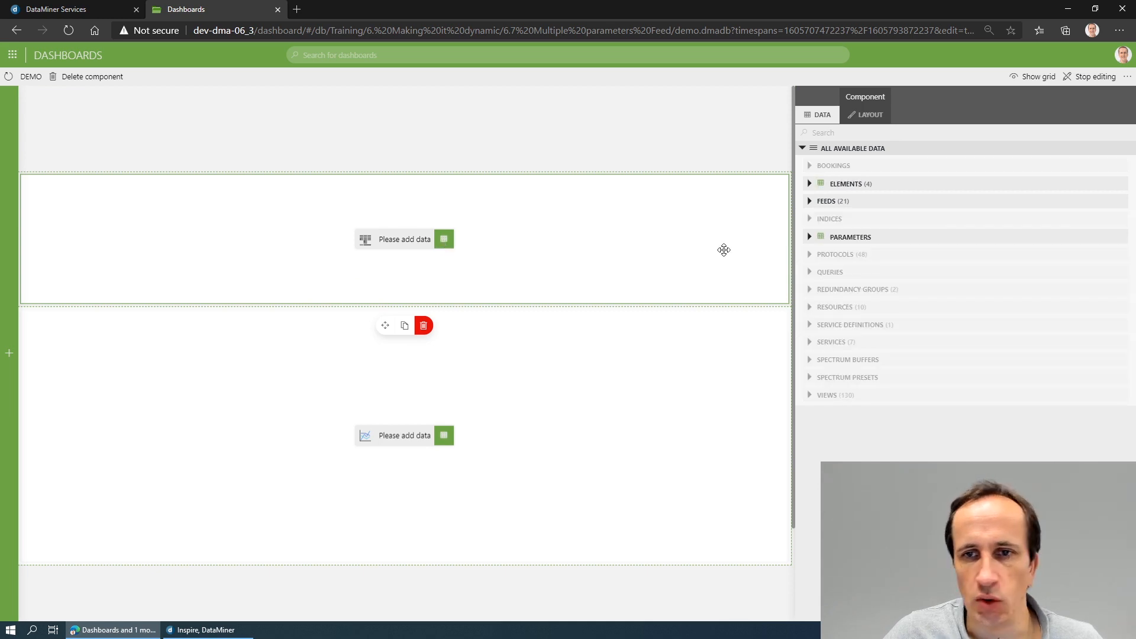
{"action": "left_click_drag", "start_coordinate": [871, 240], "coordinate": [408, 238]}
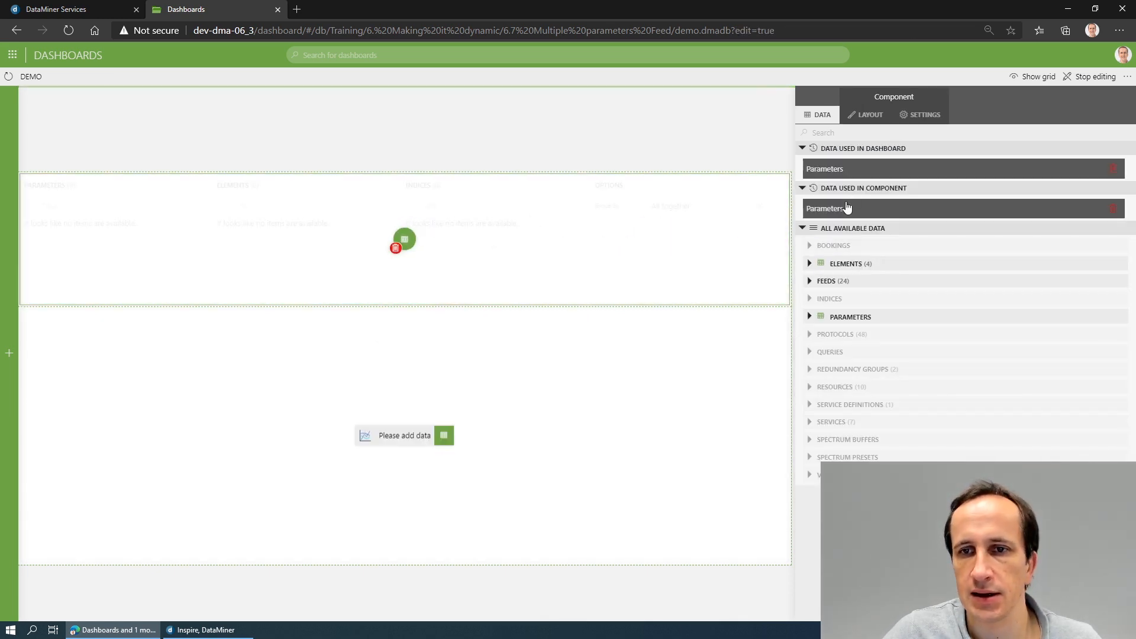
{"action": "left_click_drag", "start_coordinate": [845, 267], "coordinate": [402, 240]}
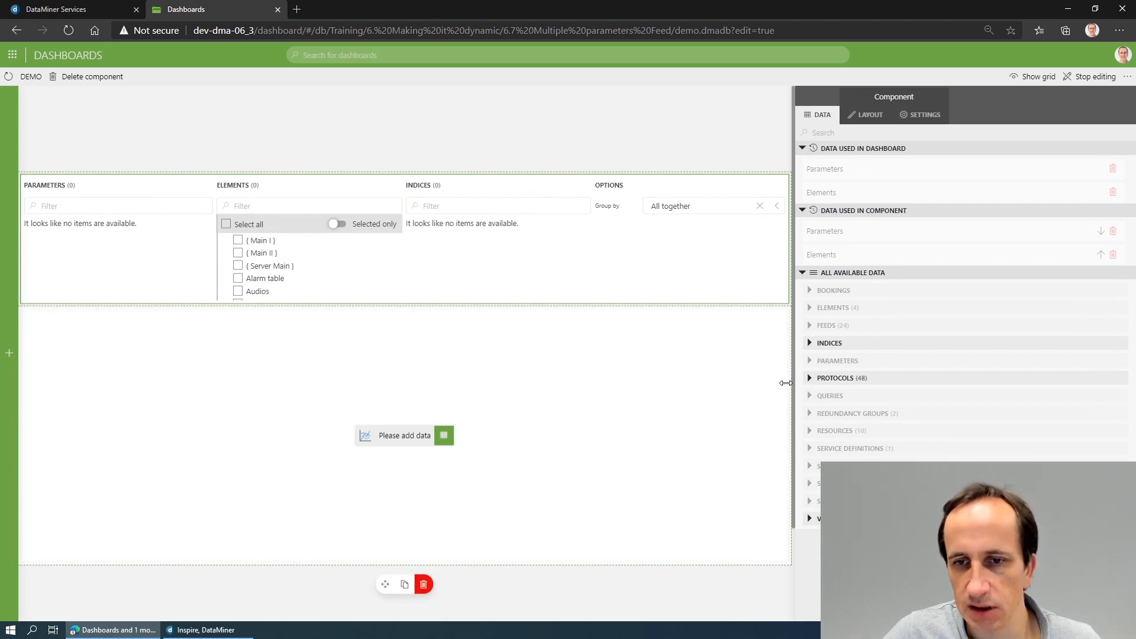
- Filter the parameter feed by the Microsoft Platform protocol
{"action": "left_click", "coordinate": [808, 379]}
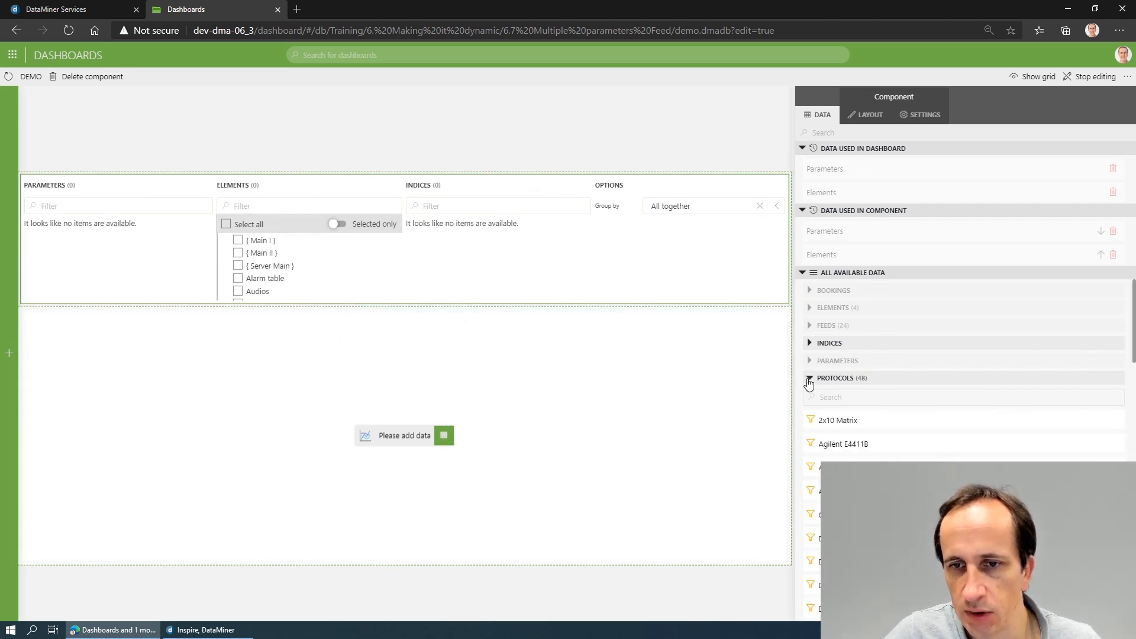
{"action": "scroll", "coordinate": [865, 439], "scroll_direction": "down", "scroll_amount": 10}
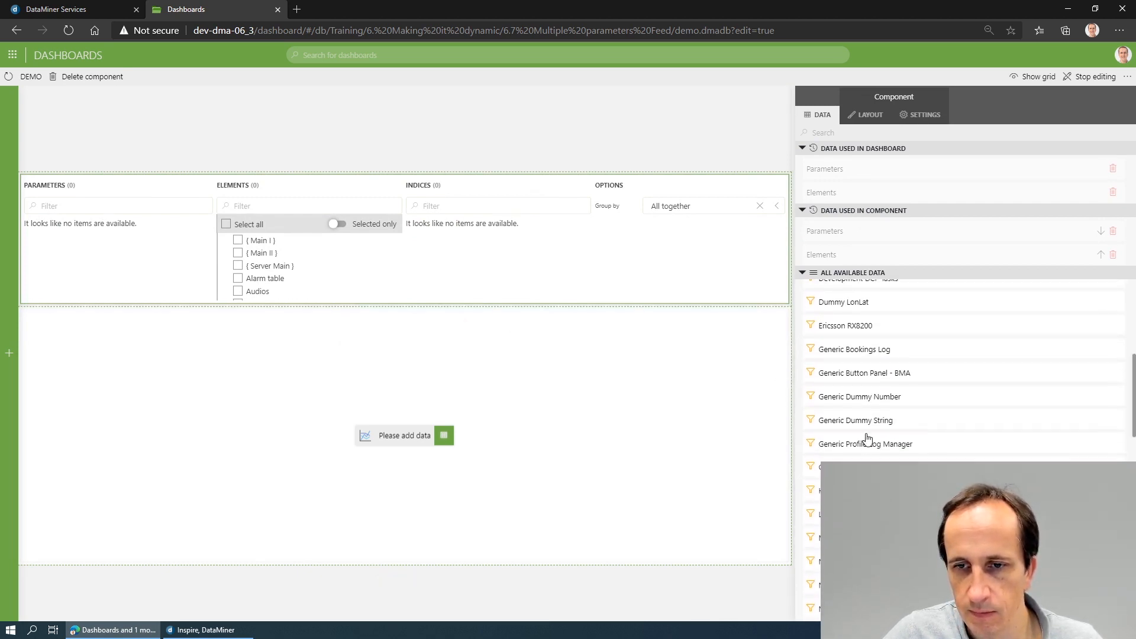
{"action": "left_click_drag", "start_coordinate": [875, 413], "coordinate": [405, 240]}
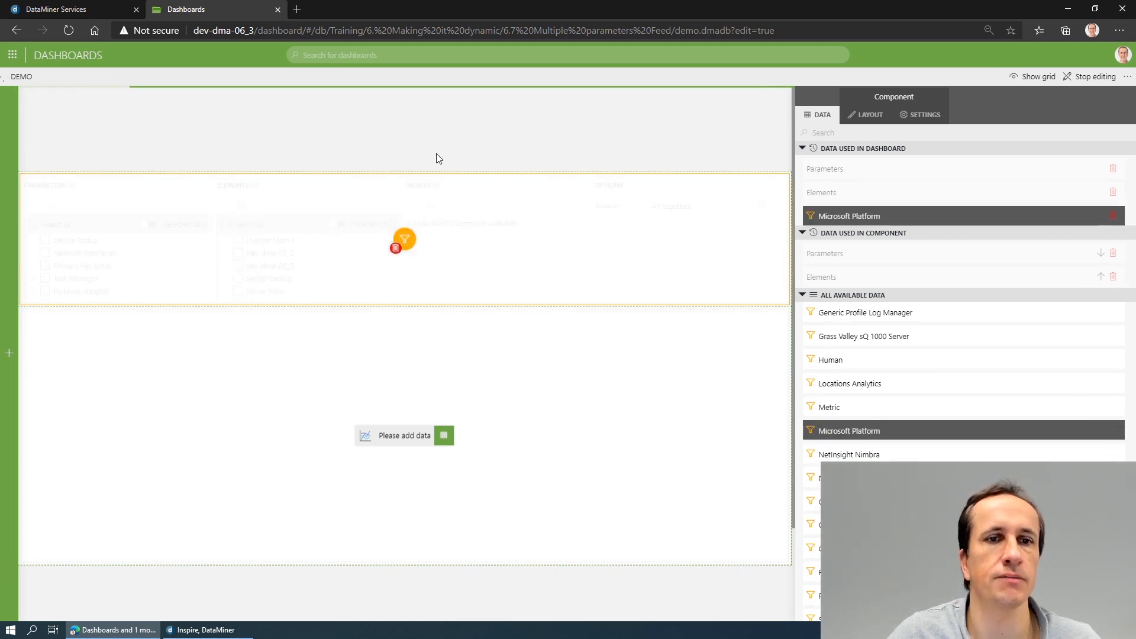
{"action": "left_click", "coordinate": [441, 147]}
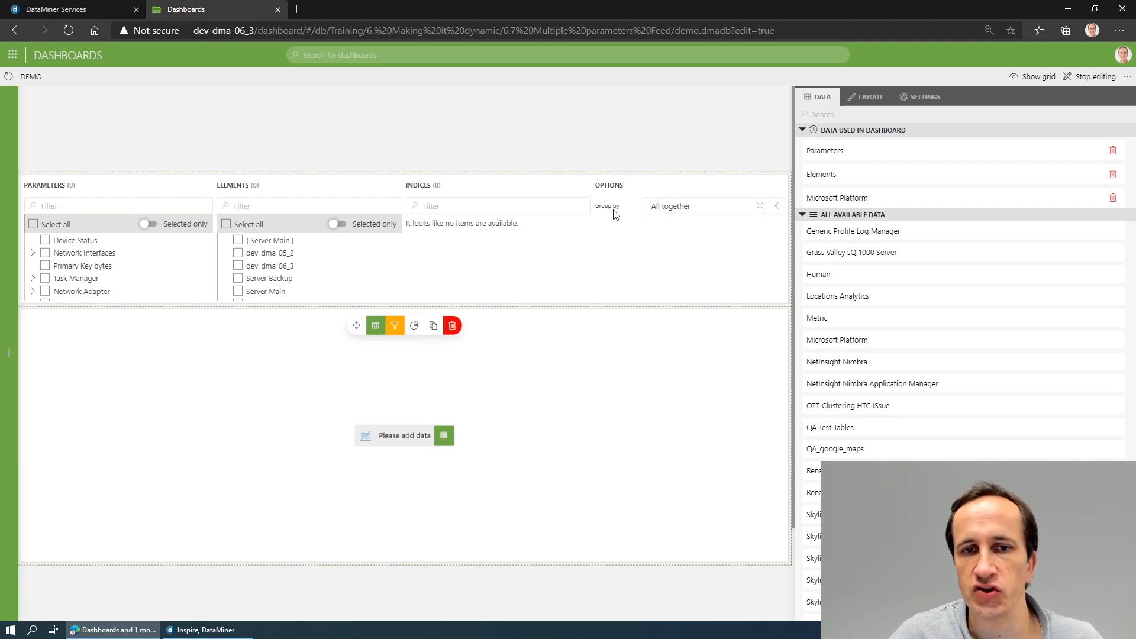
- Use the Parameters data of Parameter feed 2 as the data source of the line chart
{"action": "left_click", "coordinate": [655, 274]}
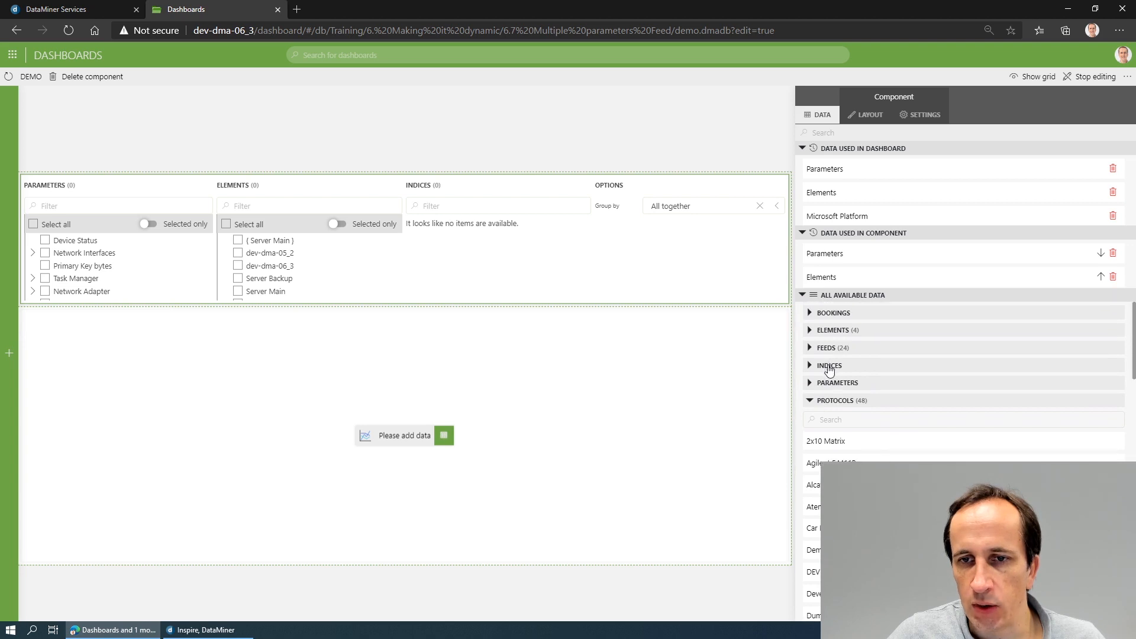
{"action": "left_click", "coordinate": [810, 401]}
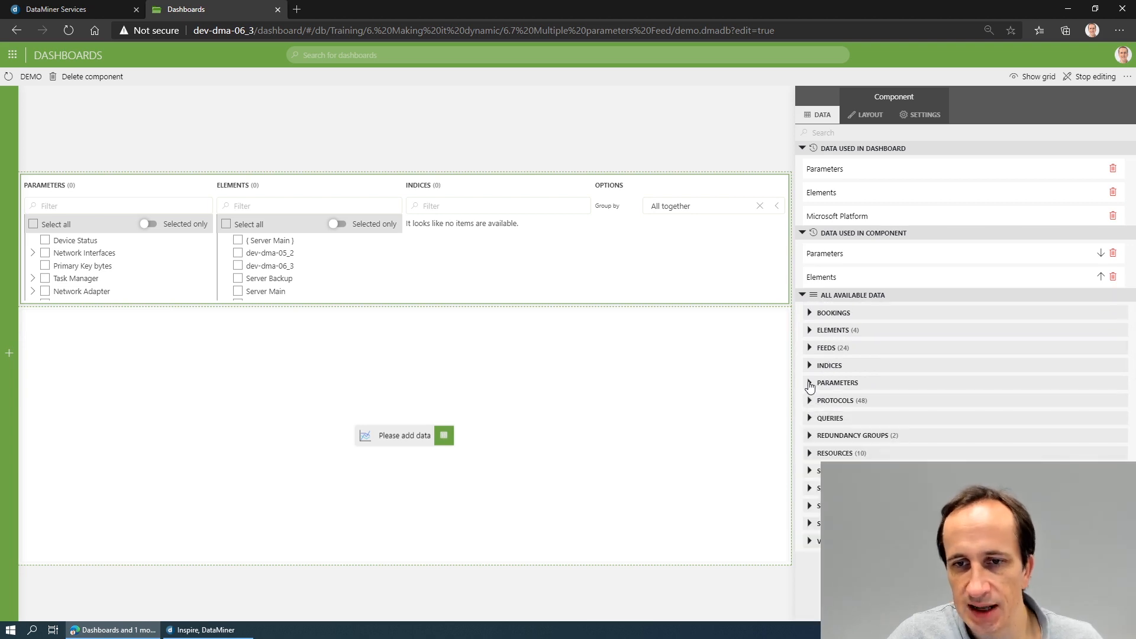
{"action": "left_click", "coordinate": [810, 384]}
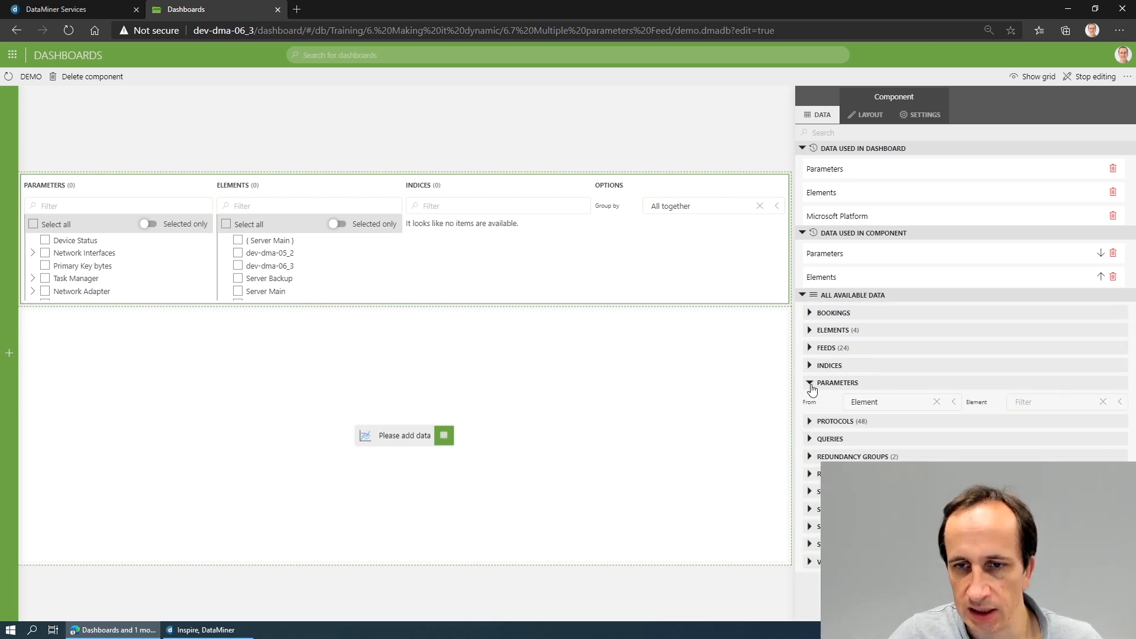
{"action": "left_click", "coordinate": [810, 383]}
{"action": "left_click", "coordinate": [809, 348]}
{"action": "left_click", "coordinate": [810, 388]}
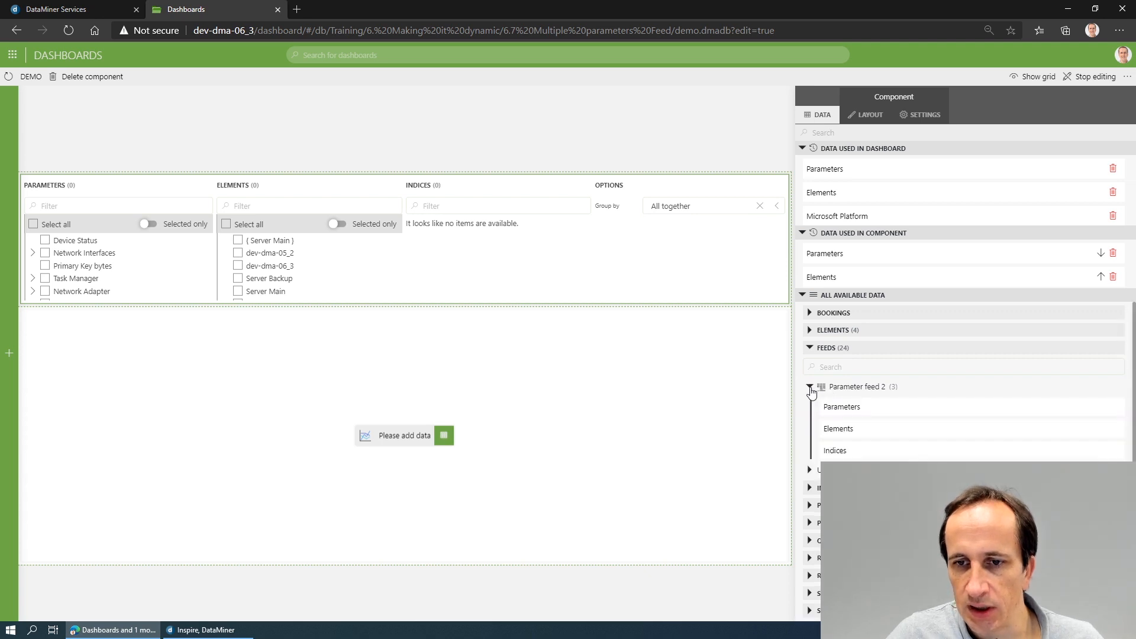
{"action": "left_click_drag", "start_coordinate": [857, 408], "coordinate": [406, 441]}
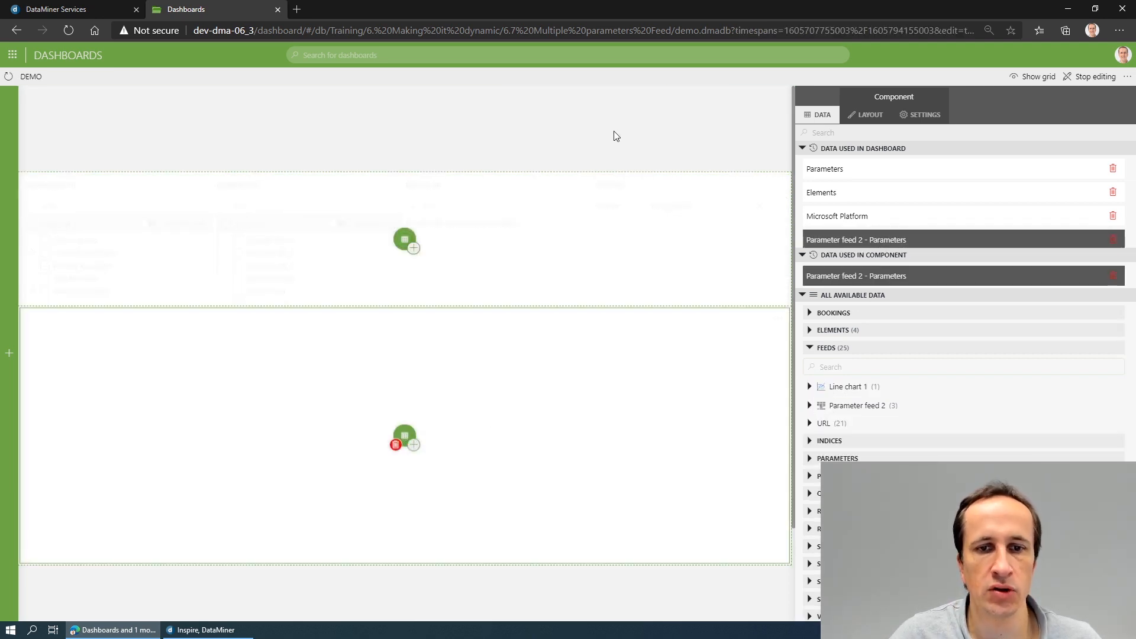
{"action": "left_click", "coordinate": [519, 128]}
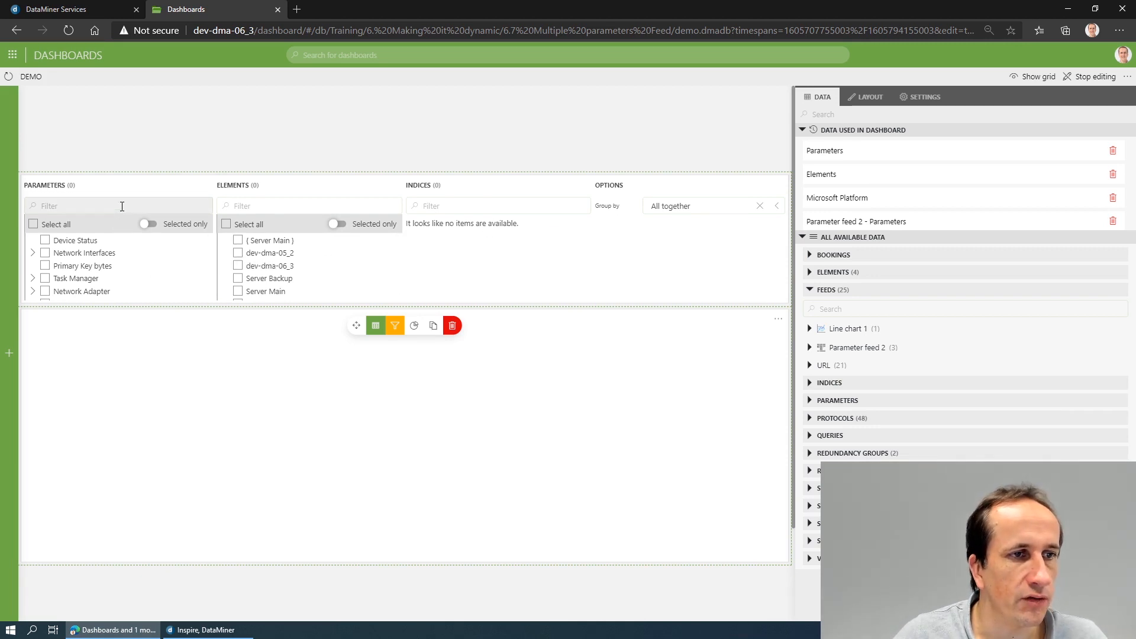
- Filter the feed's parameters by "total pro" and select Total Processor Load and Total Processes
{"action": "left_click", "coordinate": [123, 206]}
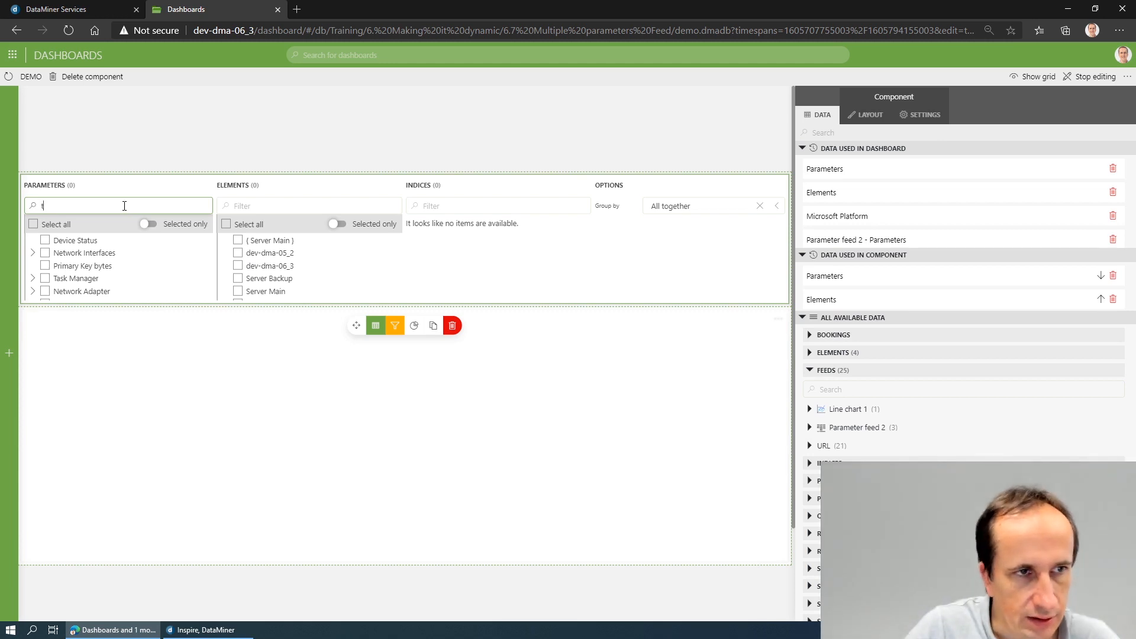
{"action": "type", "text": "total "}
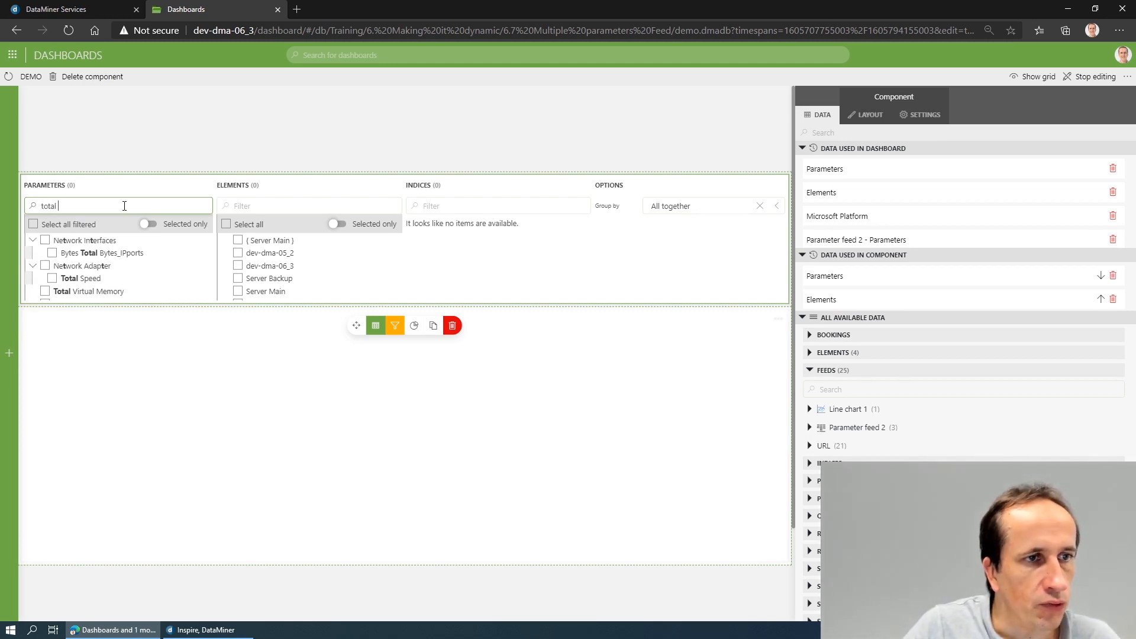
{"action": "type", "text": "pro"}
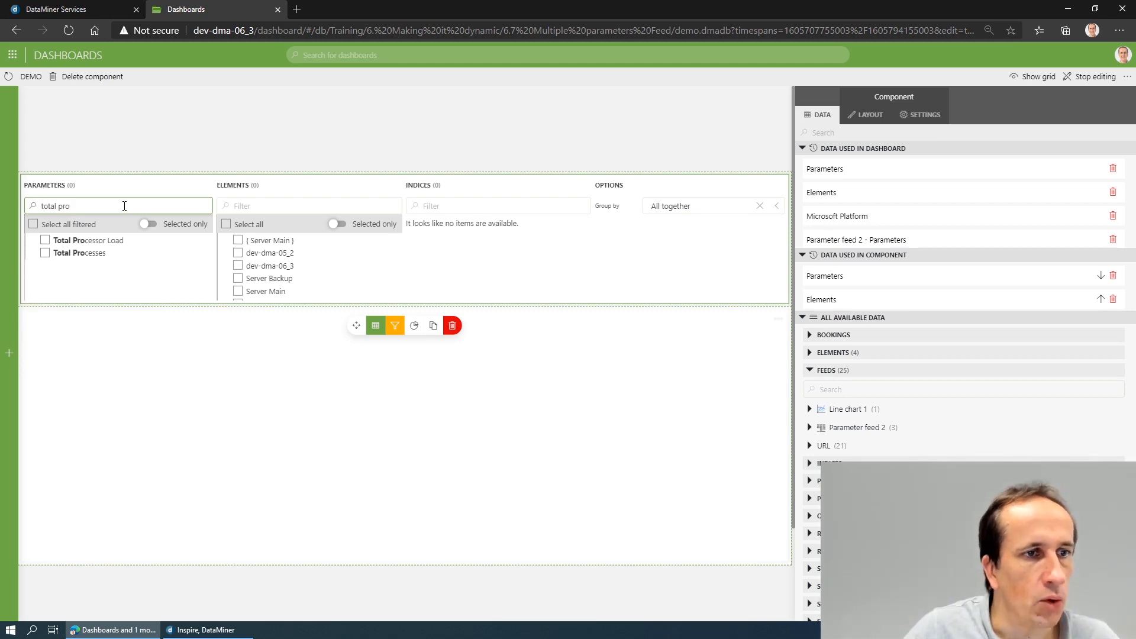
{"action": "left_click", "coordinate": [93, 230]}
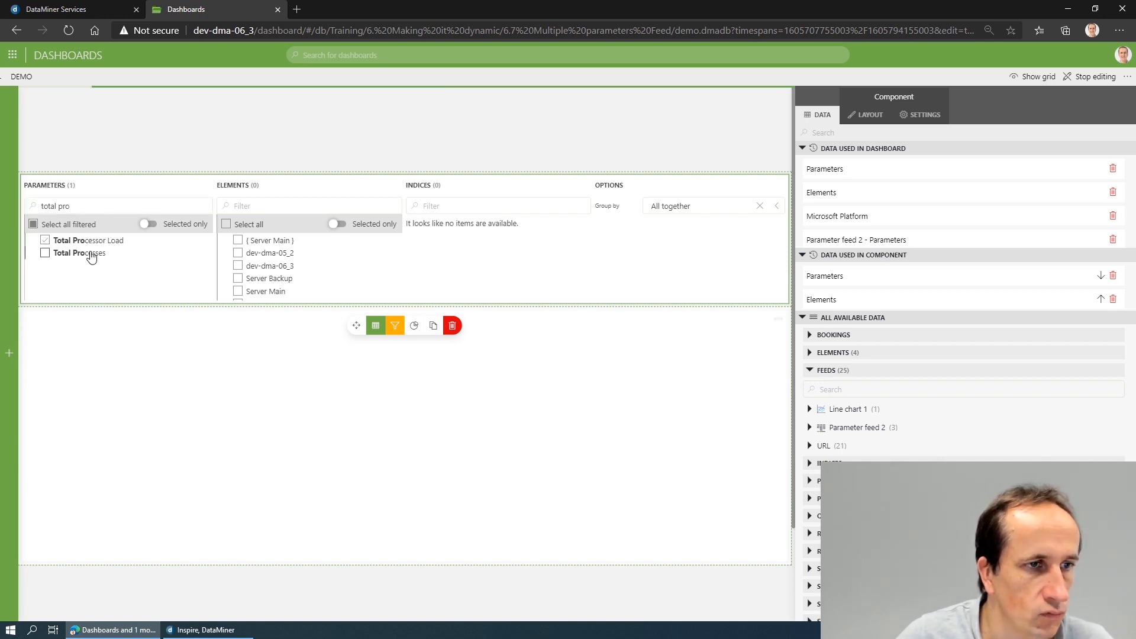
- Select the Server Main and Server Backup elements in the parameter feed
{"action": "scroll", "coordinate": [253, 289], "scroll_direction": "down", "scroll_amount": 1}
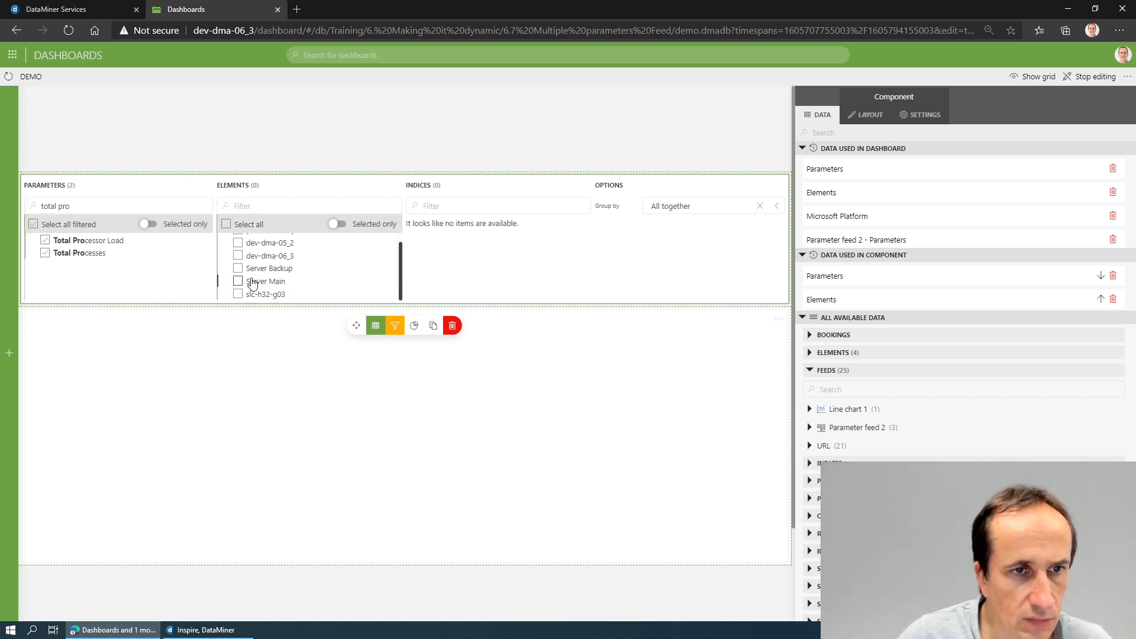
{"action": "left_click", "coordinate": [239, 281]}
{"action": "left_click", "coordinate": [239, 268]}
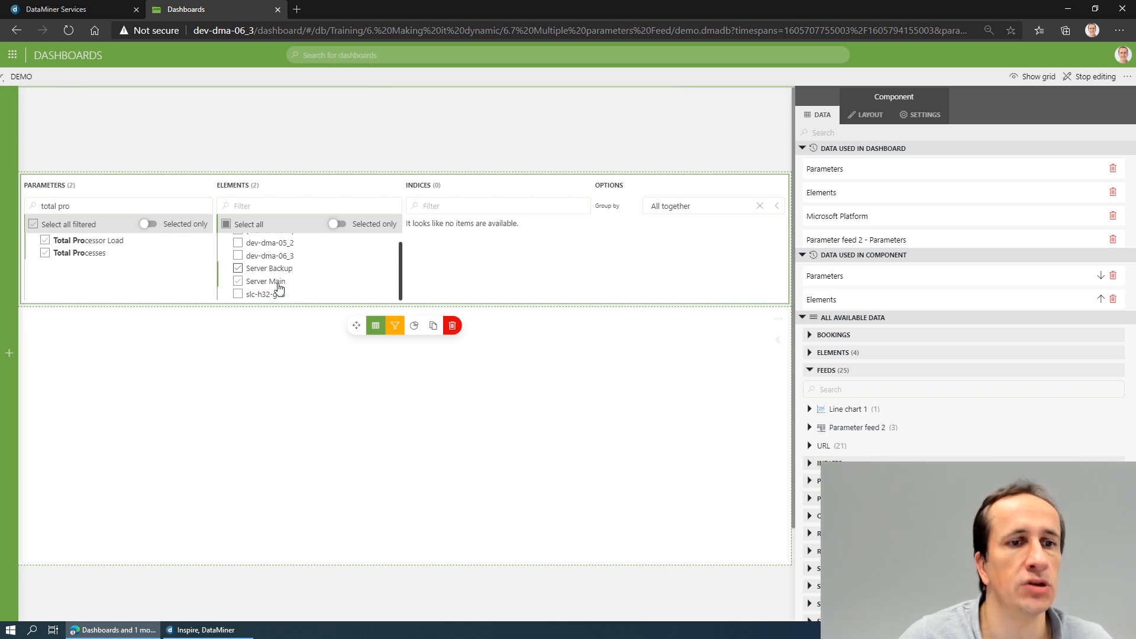
{"action": "left_click", "coordinate": [449, 144]}
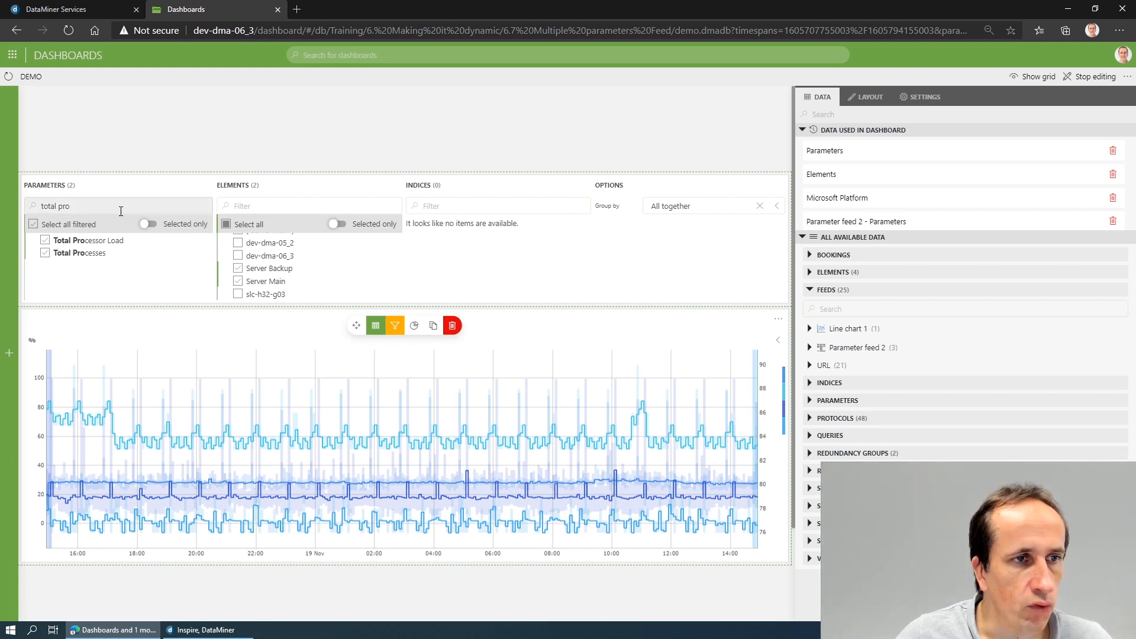
- Filter the feed's parameters by "cpu" and select the CPU parameter under Task Manager
{"action": "mouse_move", "coordinate": [3, 207]}
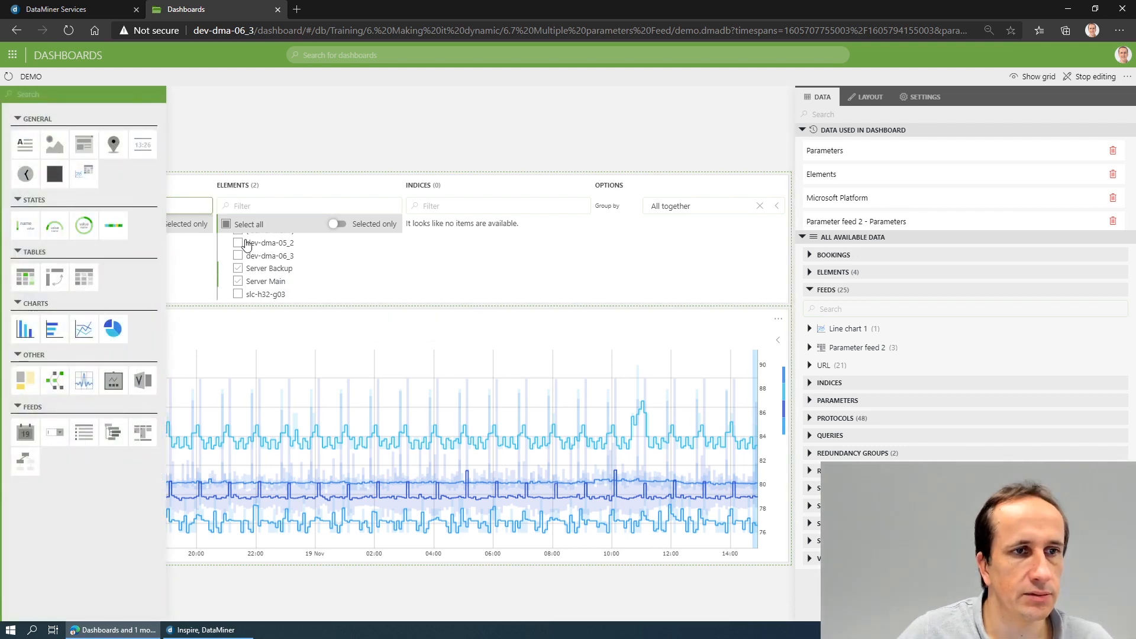
{"action": "type", "text": "cpu"}
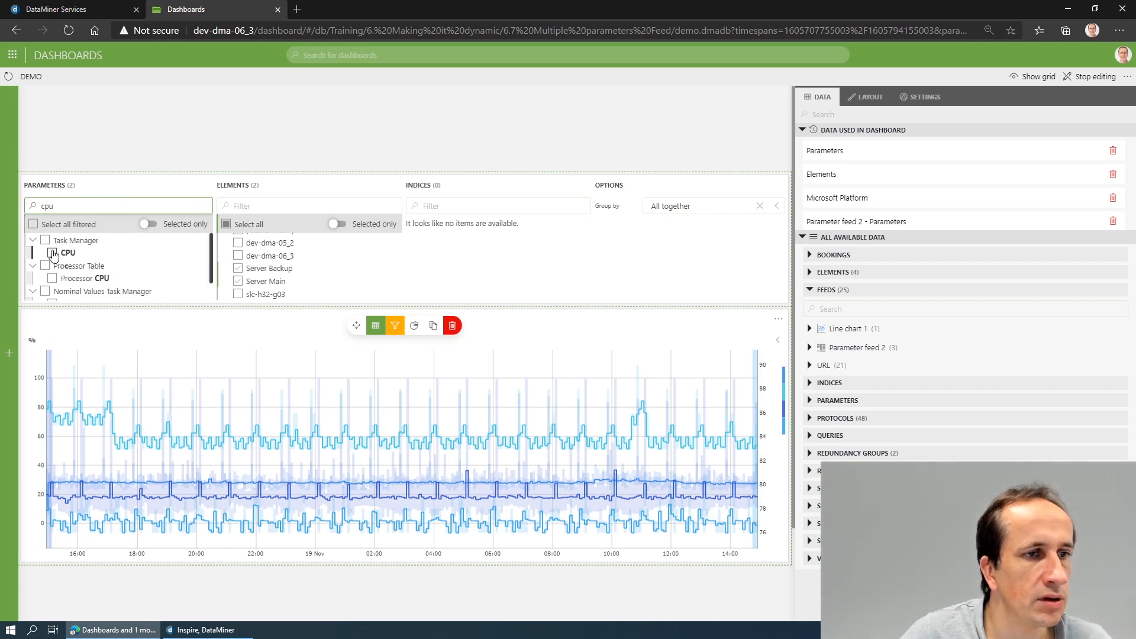
{"action": "left_click", "coordinate": [52, 253]}
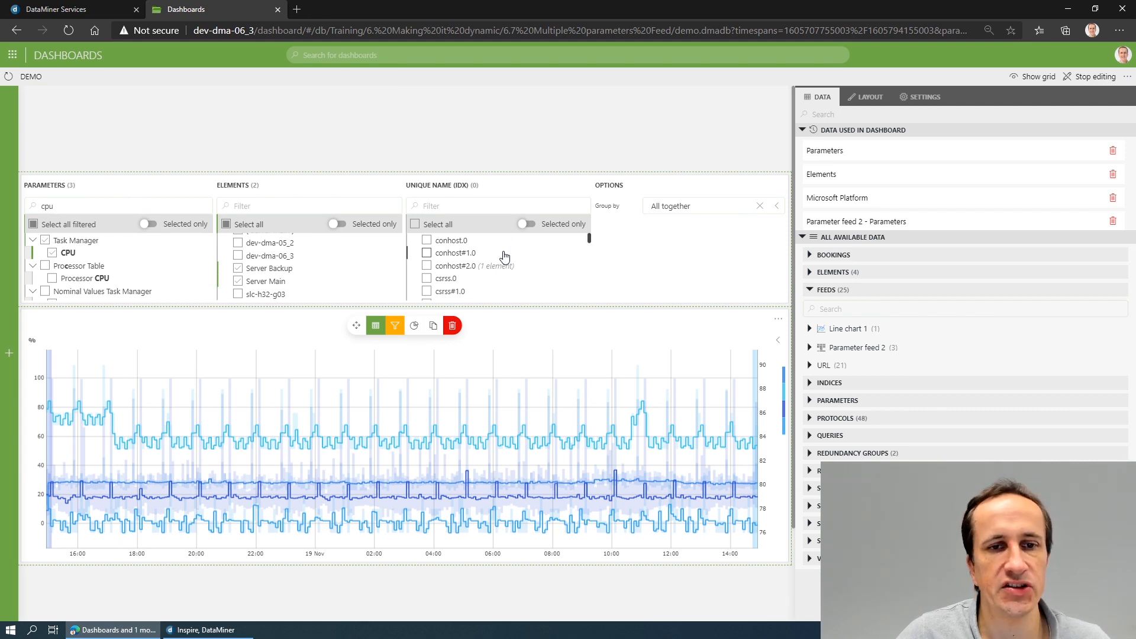
- Filter the feed's indices by "sld" and select SLDataGateway.0 and SLDataMiner.0
{"action": "left_click", "coordinate": [499, 207]}
{"action": "type", "text": "sl"}
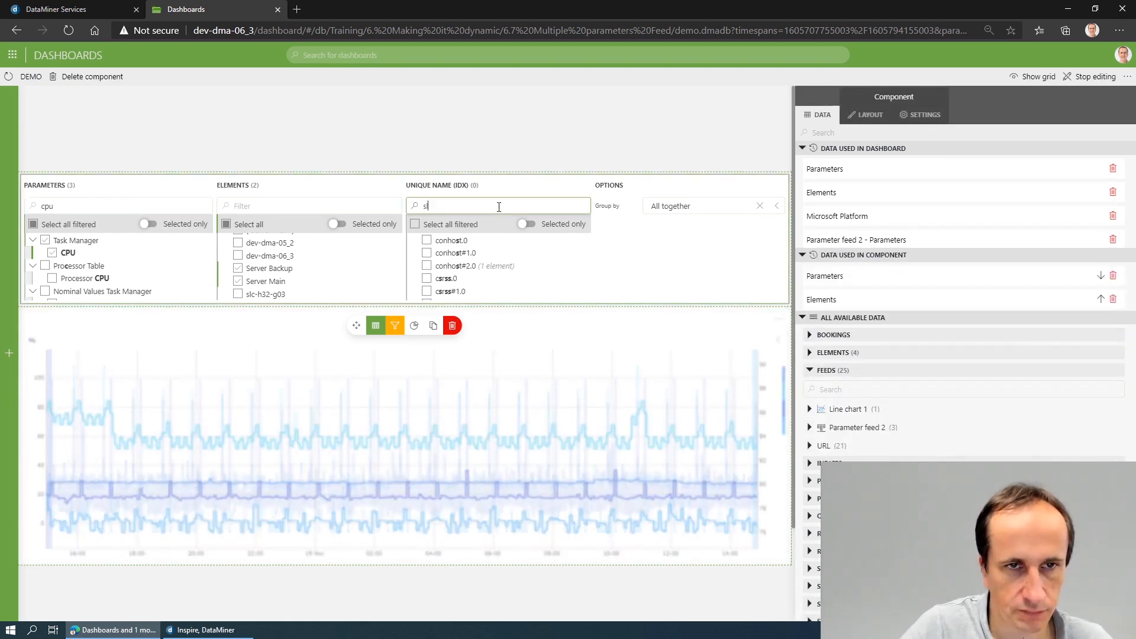
{"action": "type", "text": "d"}
{"action": "left_click", "coordinate": [427, 240]}
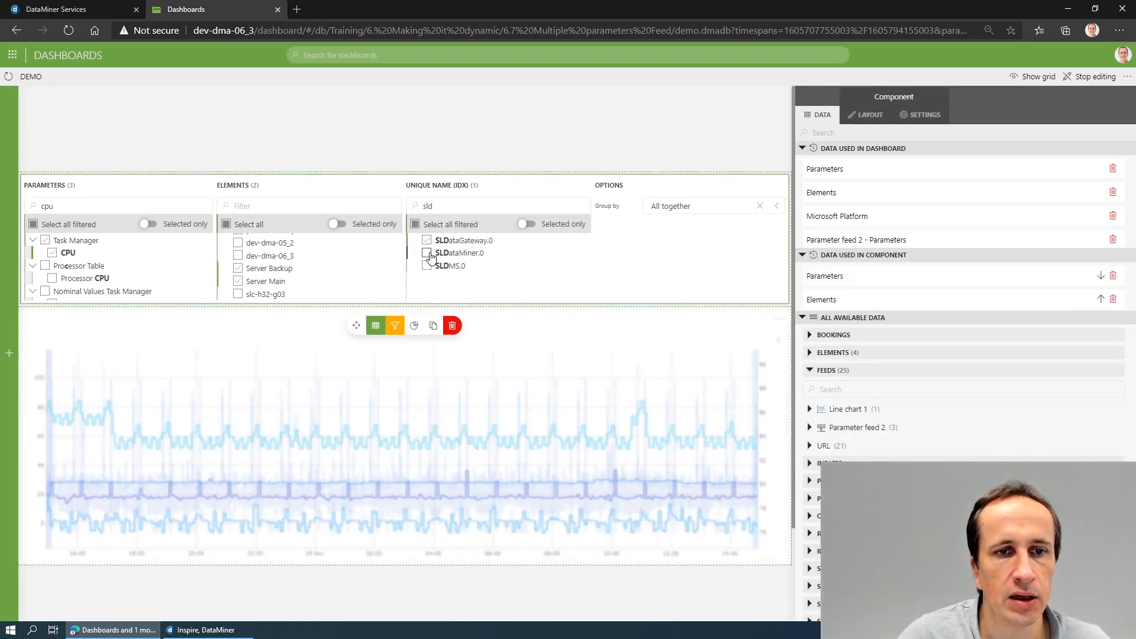
{"action": "left_click", "coordinate": [428, 254]}
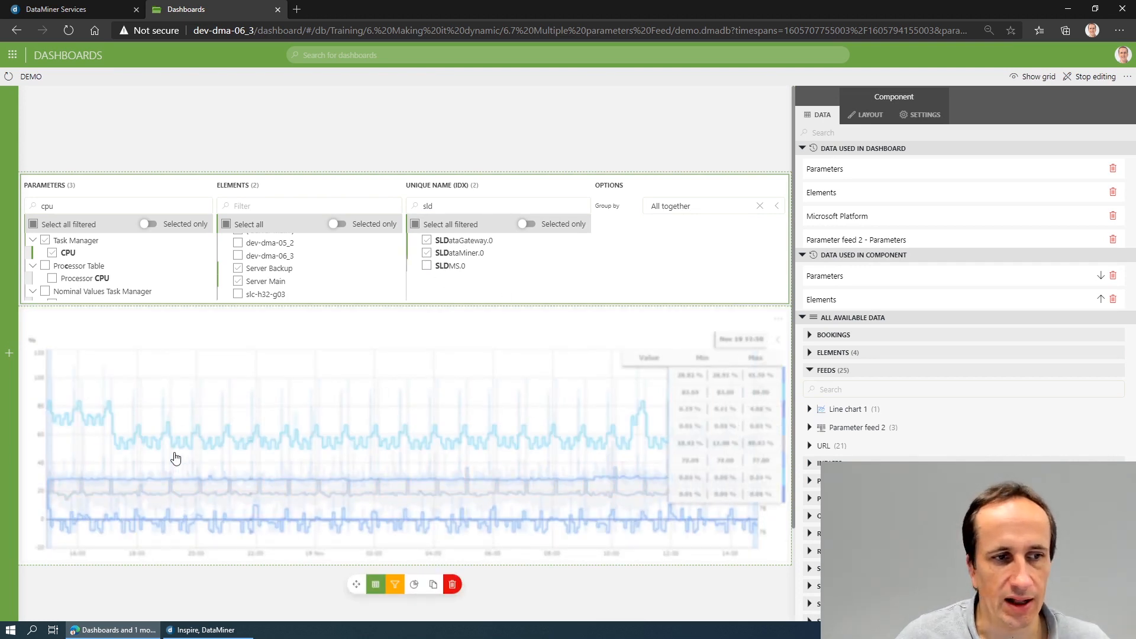
{"action": "left_click", "coordinate": [304, 597]}
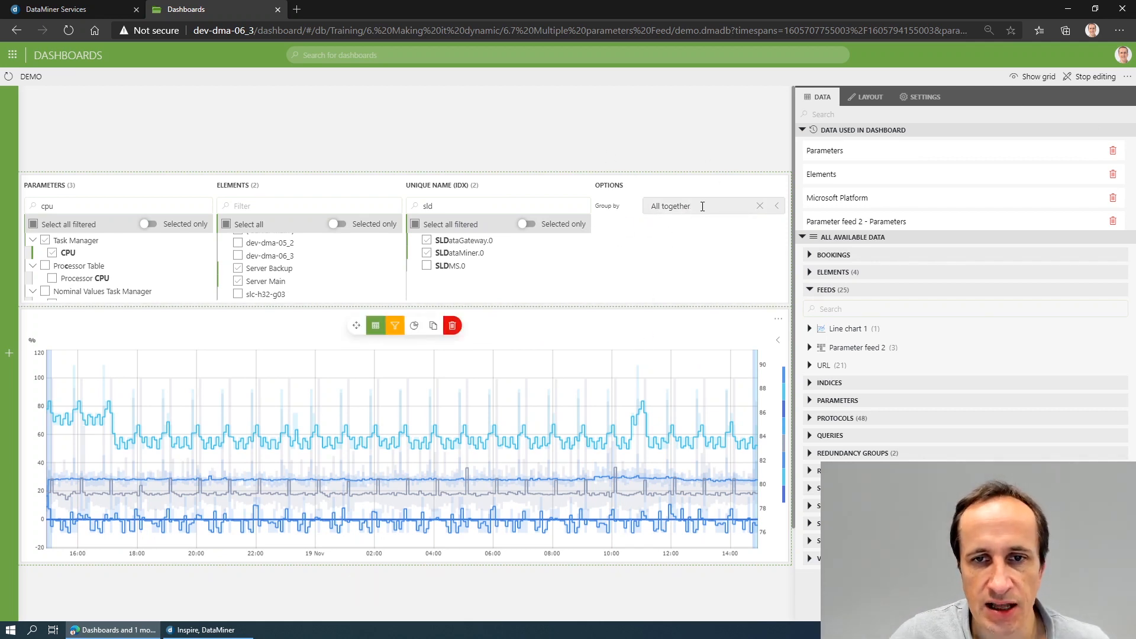
- Group the charted parameters by Parameter, by Element, and finally by Unique name (IDX)
{"action": "left_click", "coordinate": [675, 206]}
{"action": "left_click", "coordinate": [672, 243]}
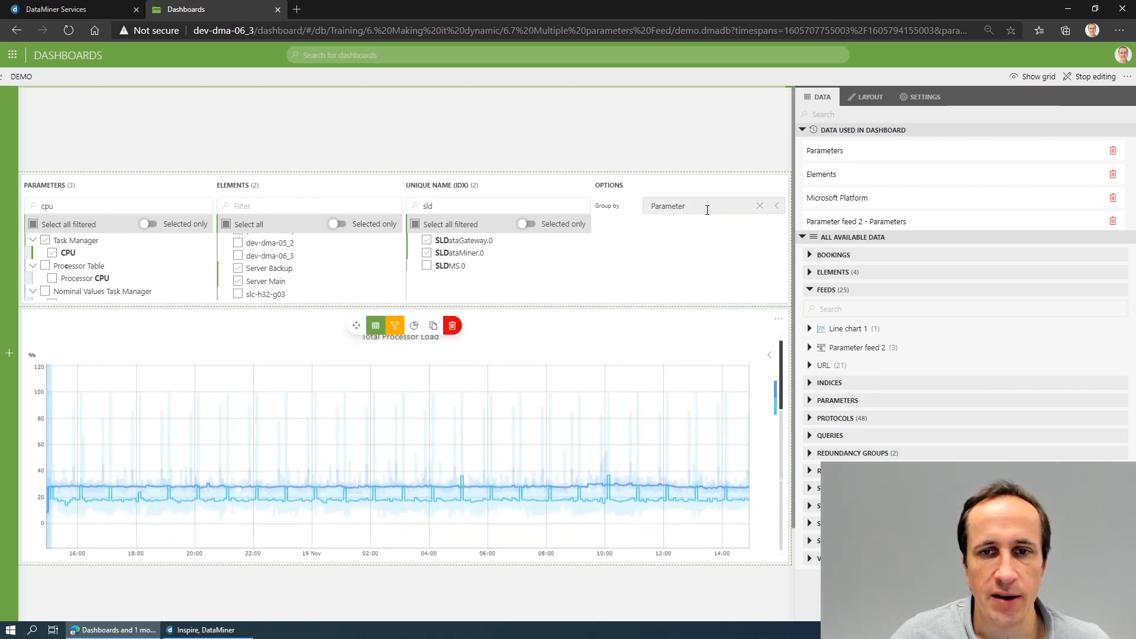
{"action": "left_click", "coordinate": [691, 207]}
{"action": "left_click", "coordinate": [694, 265]}
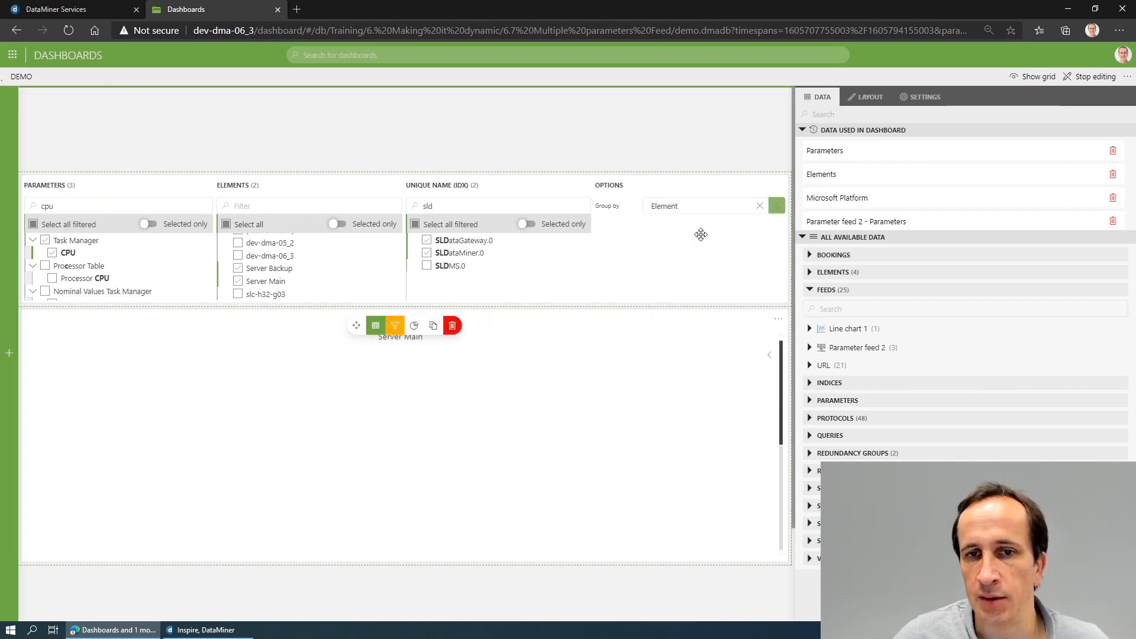
{"action": "left_click", "coordinate": [710, 206]}
{"action": "left_click", "coordinate": [702, 282]}
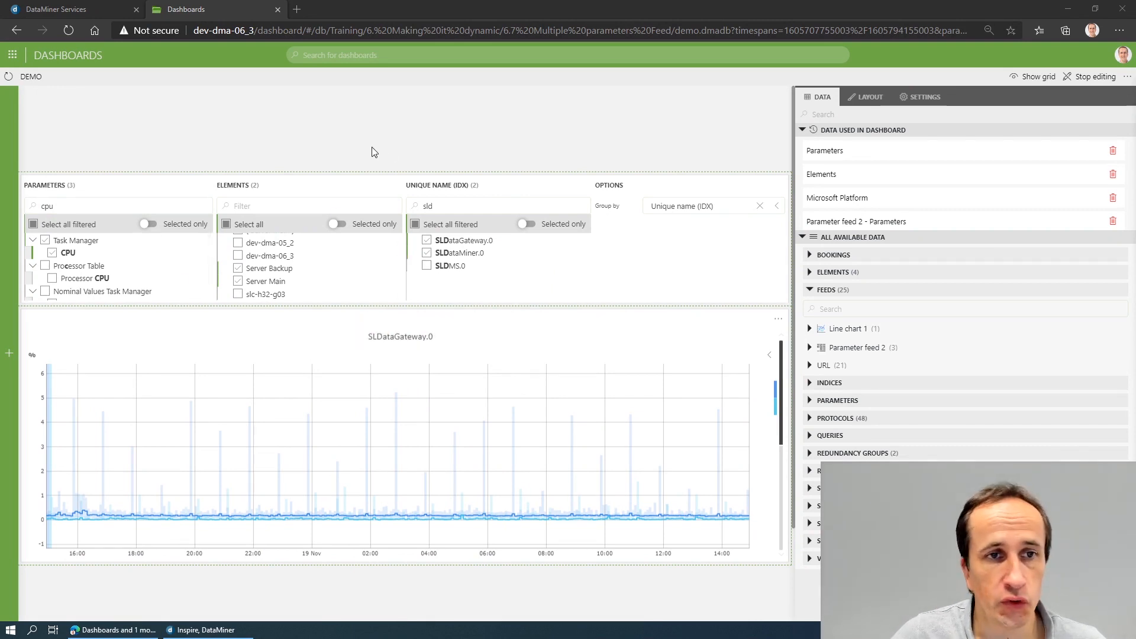
- Add a time range feed above the parameter feed and stretch it across the full dashboard width
{"action": "left_click", "coordinate": [9, 353]}
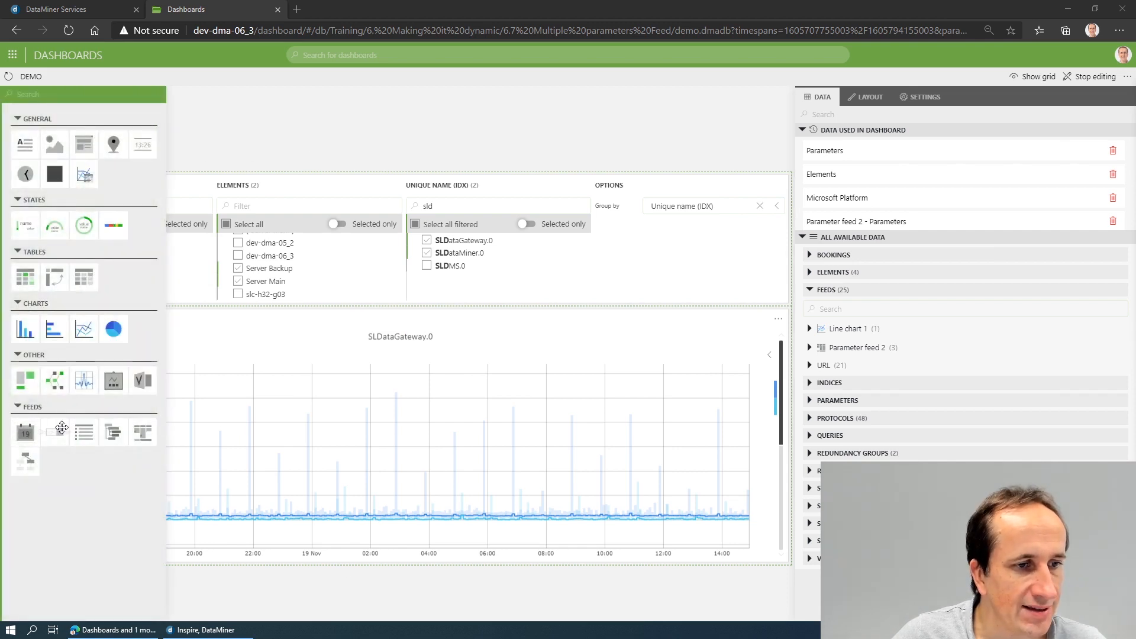
{"action": "left_click_drag", "start_coordinate": [28, 434], "coordinate": [402, 131]}
{"action": "left_click_drag", "start_coordinate": [469, 143], "coordinate": [790, 171]}
{"action": "left_click_drag", "start_coordinate": [342, 133], "coordinate": [32, 154]}
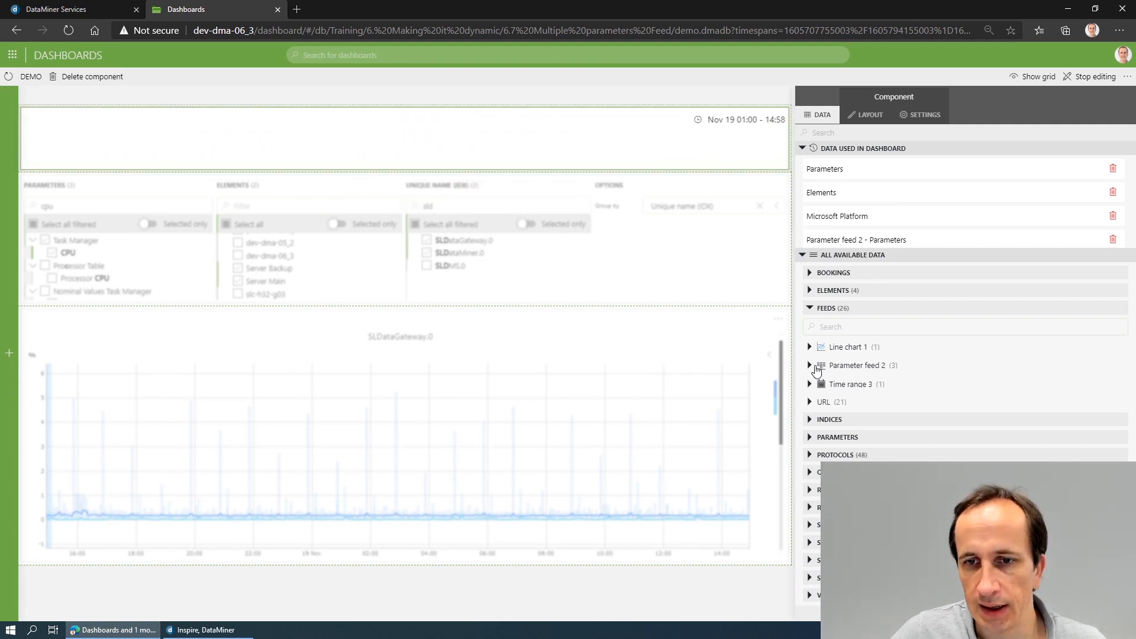
- Link the Timespans of the Time range 3 feed to the line chart
{"action": "left_click", "coordinate": [809, 384]}
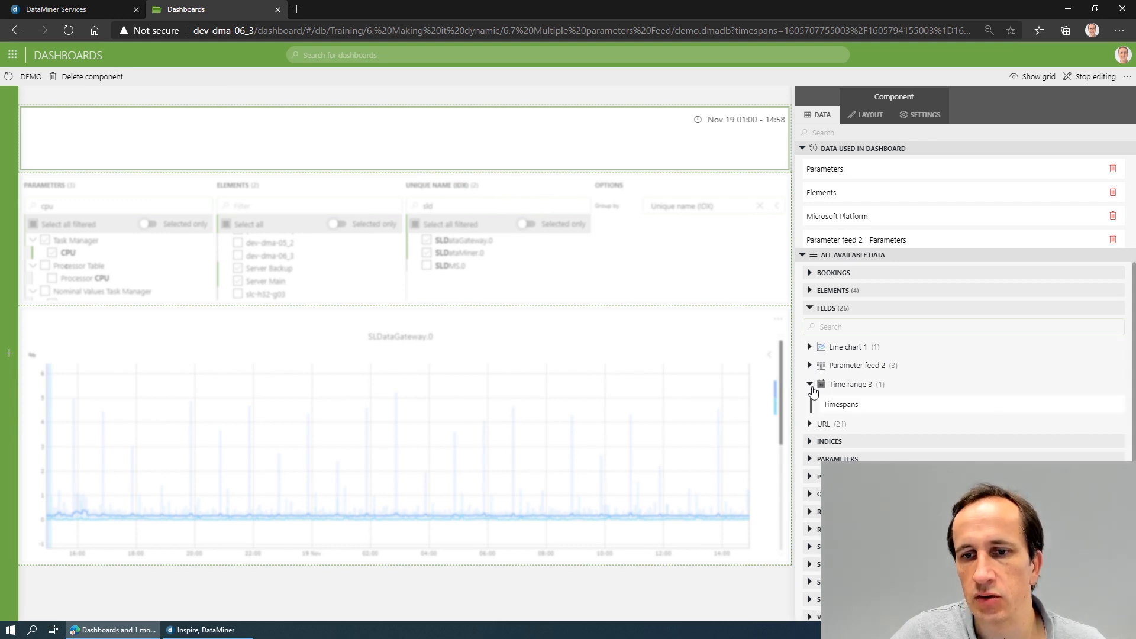
{"action": "left_click_drag", "start_coordinate": [855, 408], "coordinate": [405, 437]}
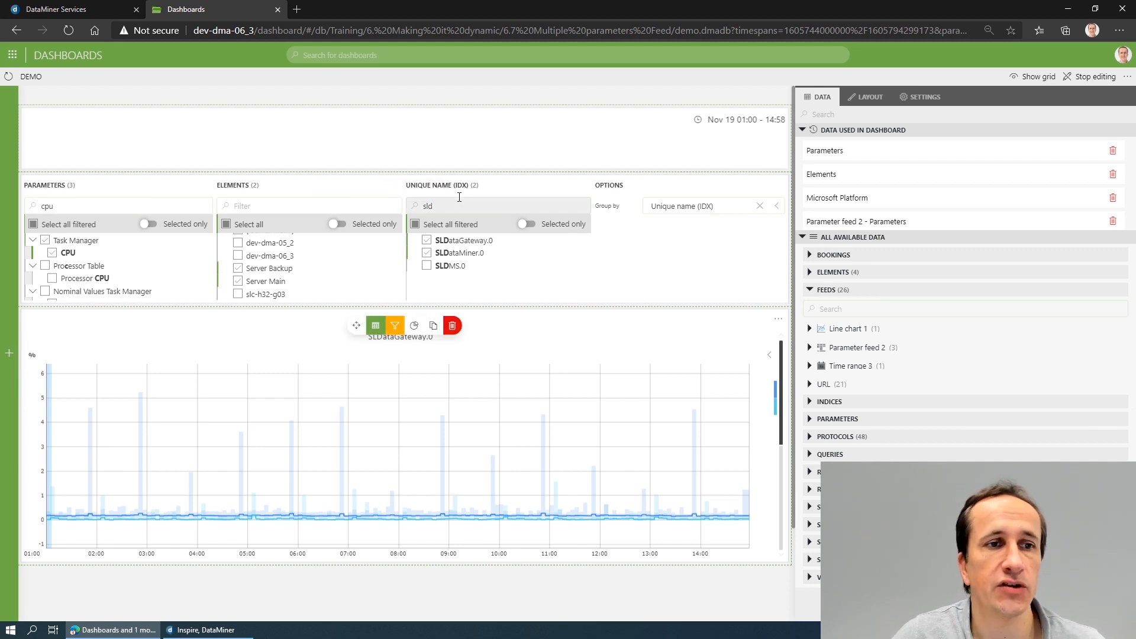
{"action": "mouse_move", "coordinate": [390, 207]}
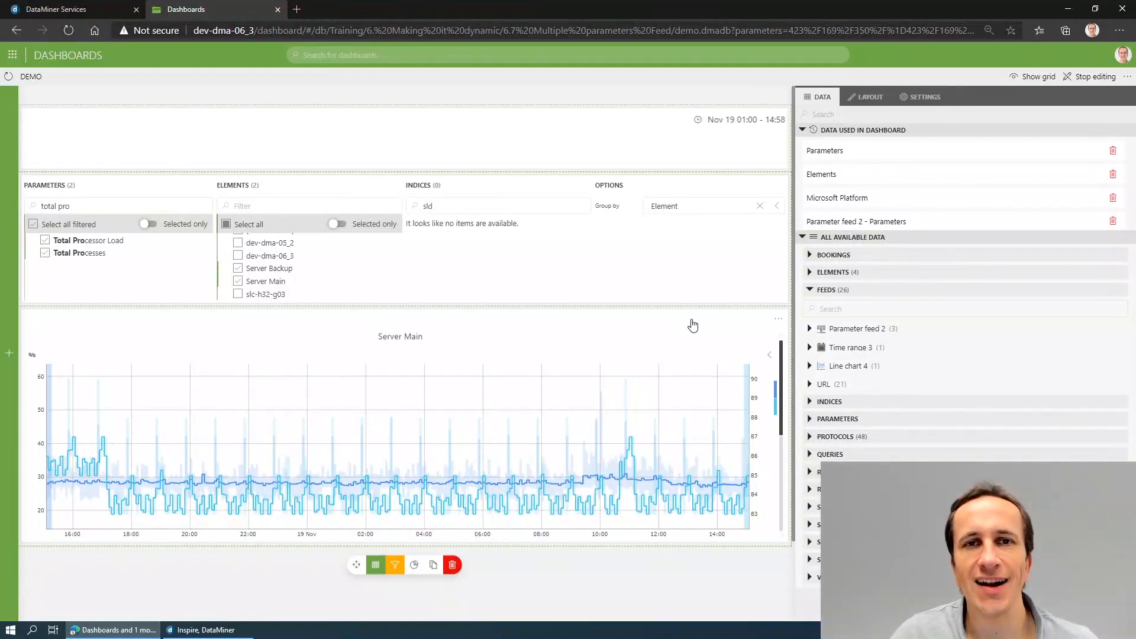
- Delete the line chart and add a Group component below the parameter feed, stretching its height to fill the freed space
{"action": "left_click", "coordinate": [452, 565]}
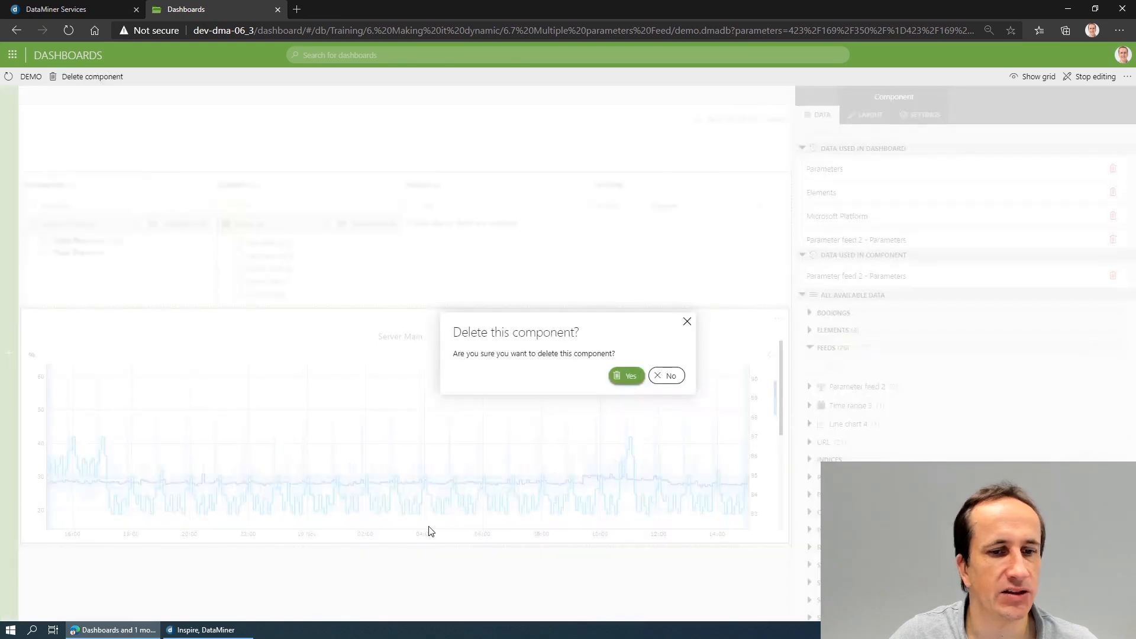
{"action": "left_click", "coordinate": [619, 376]}
{"action": "mouse_move", "coordinate": [11, 355]}
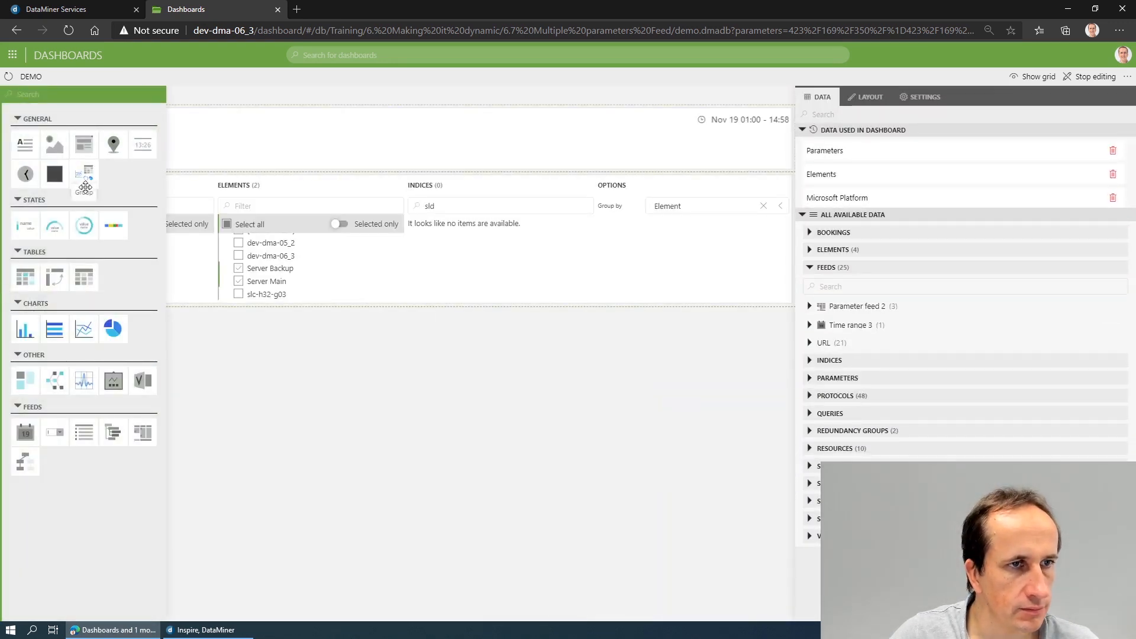
{"action": "left_click_drag", "start_coordinate": [85, 188], "coordinate": [117, 386]}
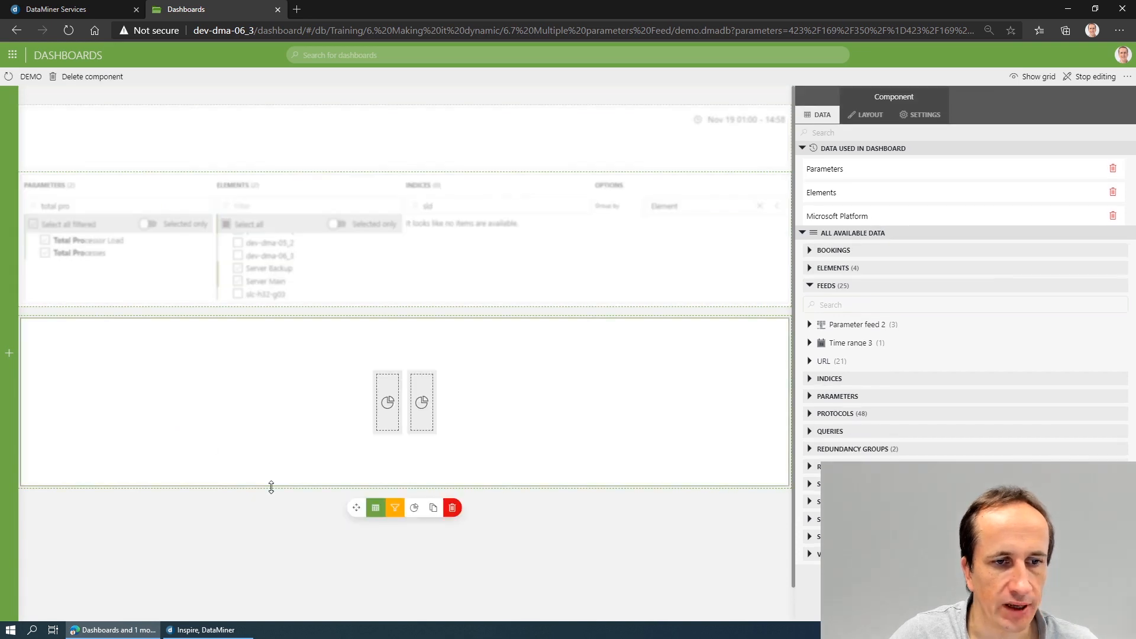
{"action": "left_click_drag", "start_coordinate": [271, 487], "coordinate": [274, 563]}
- Fill the group with a State component on the left and a line chart on the right, and feed it Parameter feed 2's Parameters
{"action": "mouse_move", "coordinate": [10, 347]}
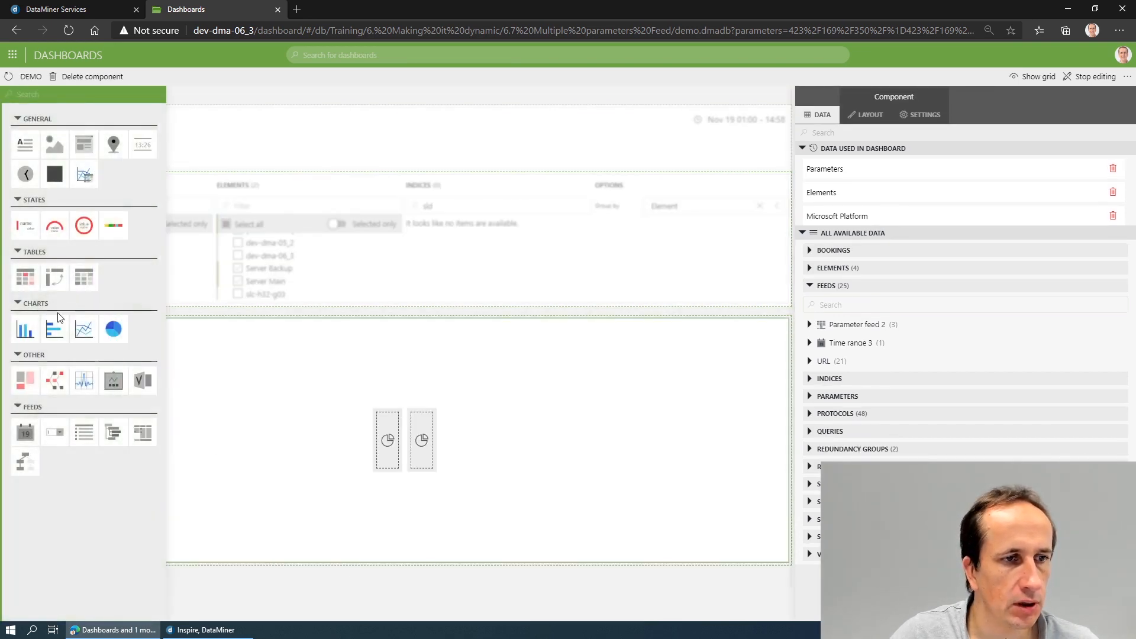
{"action": "left_click_drag", "start_coordinate": [83, 328], "coordinate": [423, 438]}
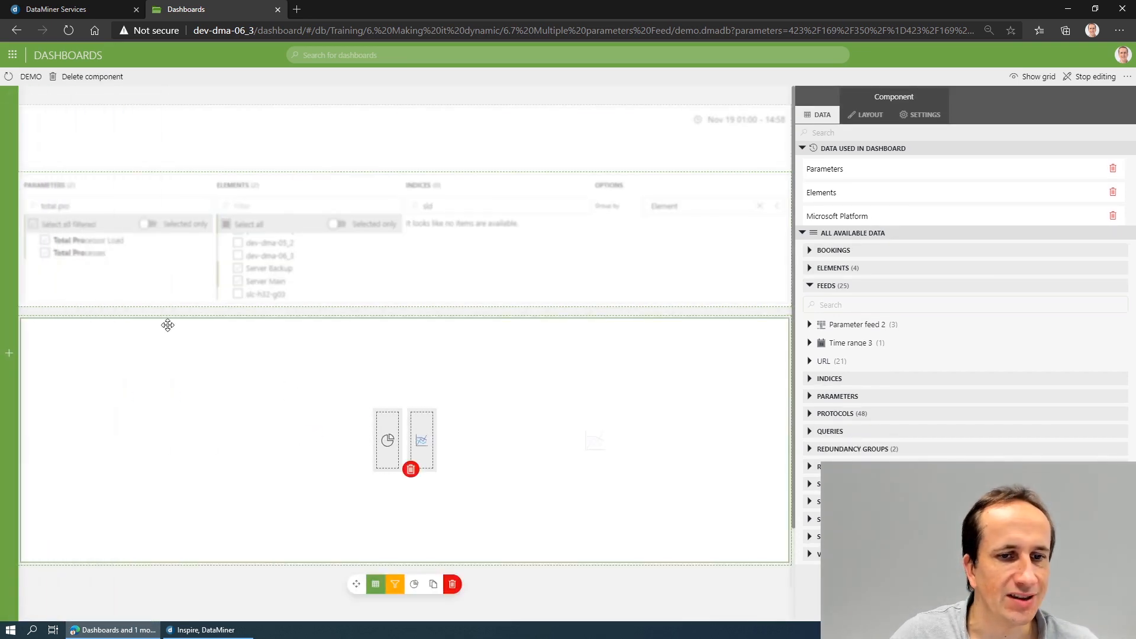
{"action": "mouse_move", "coordinate": [14, 307]}
{"action": "left_click_drag", "start_coordinate": [26, 227], "coordinate": [387, 441]}
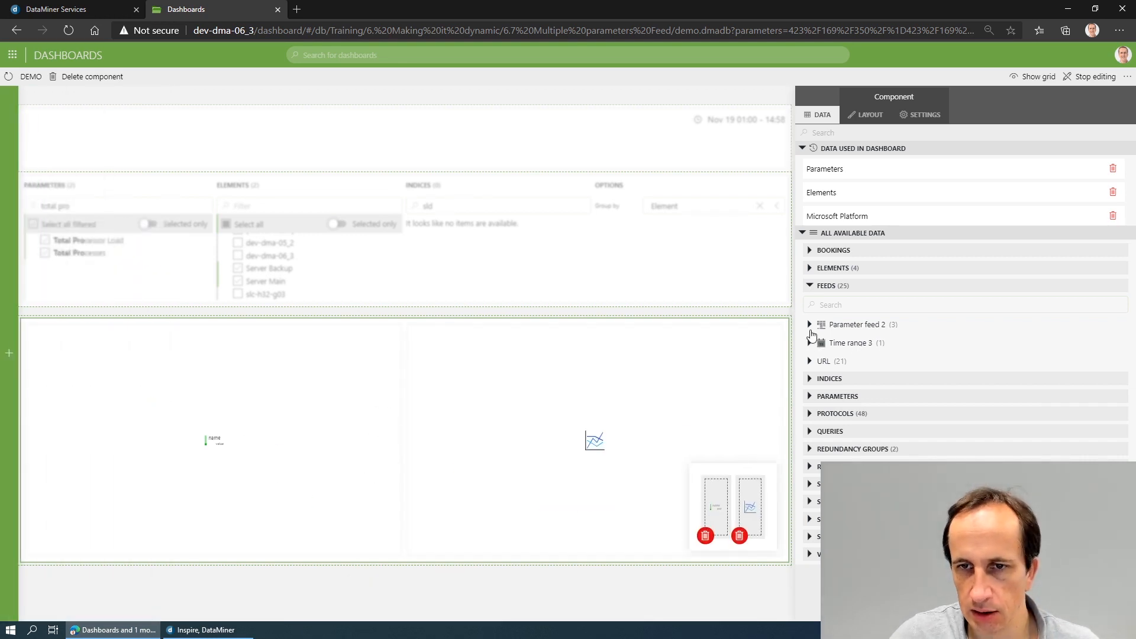
{"action": "left_click", "coordinate": [810, 326]}
{"action": "left_click_drag", "start_coordinate": [833, 349], "coordinate": [398, 442]}
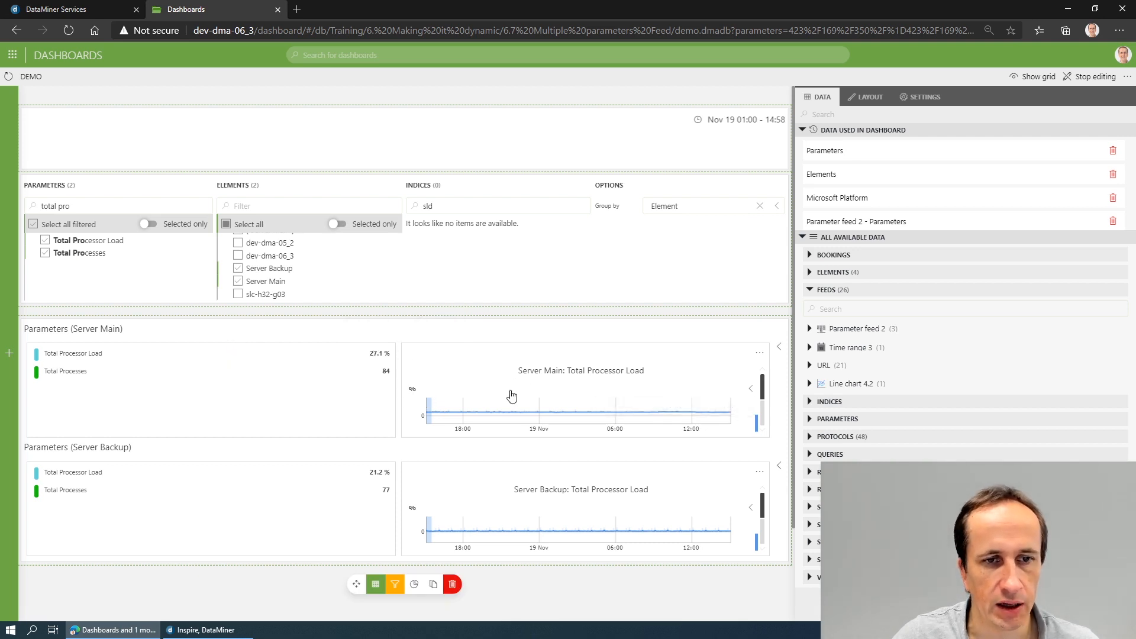
- Set the grouping of the line chart inside the group component to All together
{"action": "left_click", "coordinate": [677, 364]}
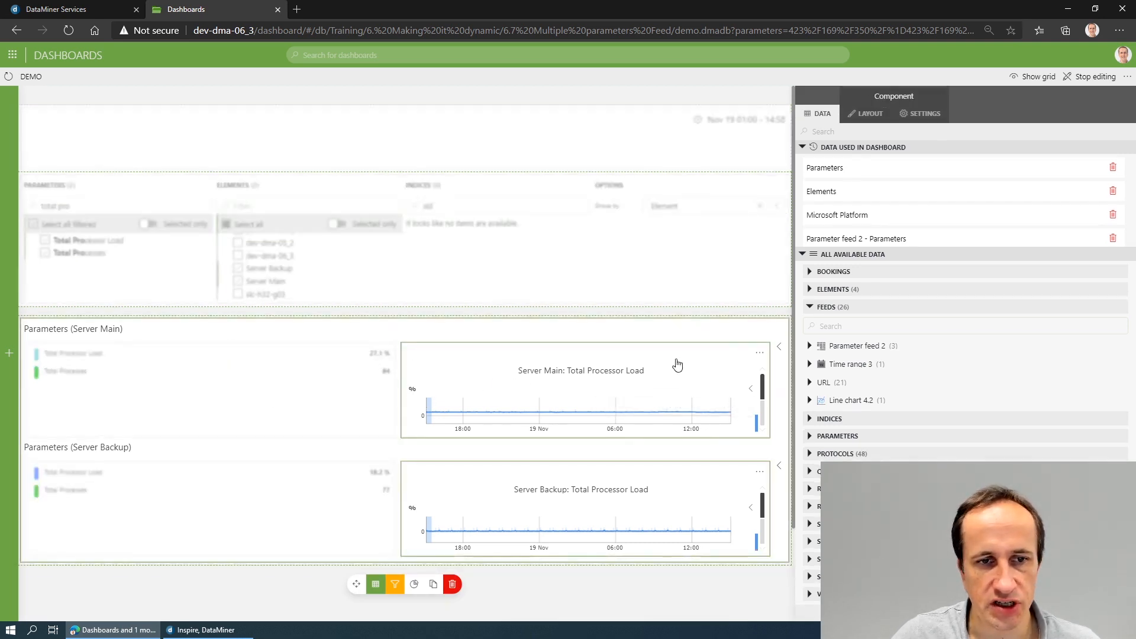
{"action": "left_click", "coordinate": [936, 117]}
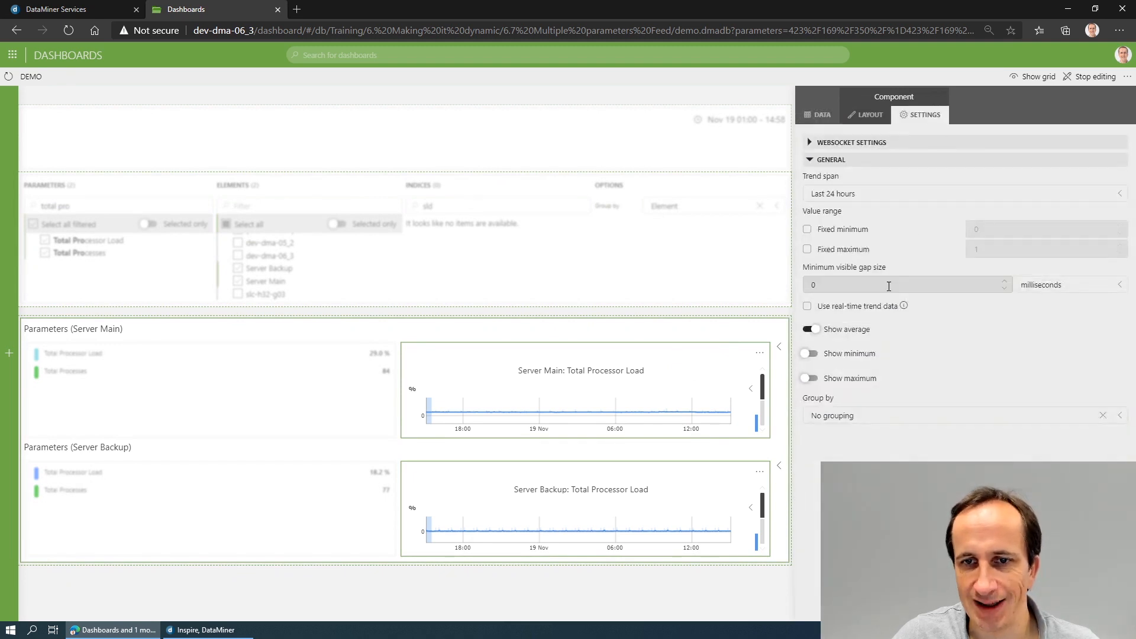
{"action": "left_click", "coordinate": [860, 413]}
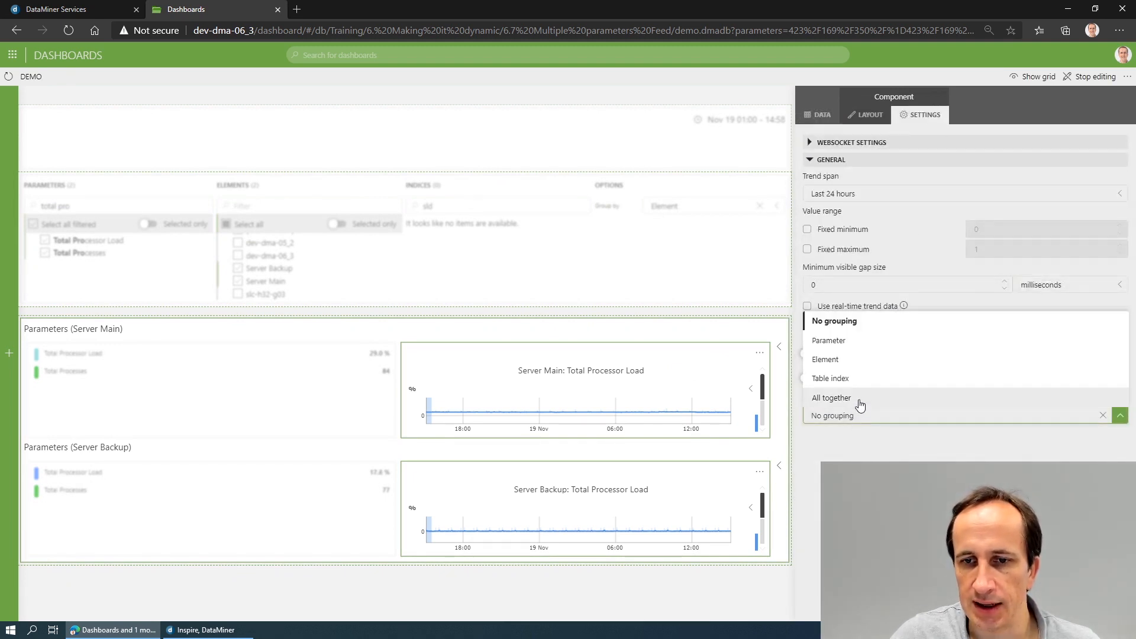
{"action": "left_click", "coordinate": [860, 395]}
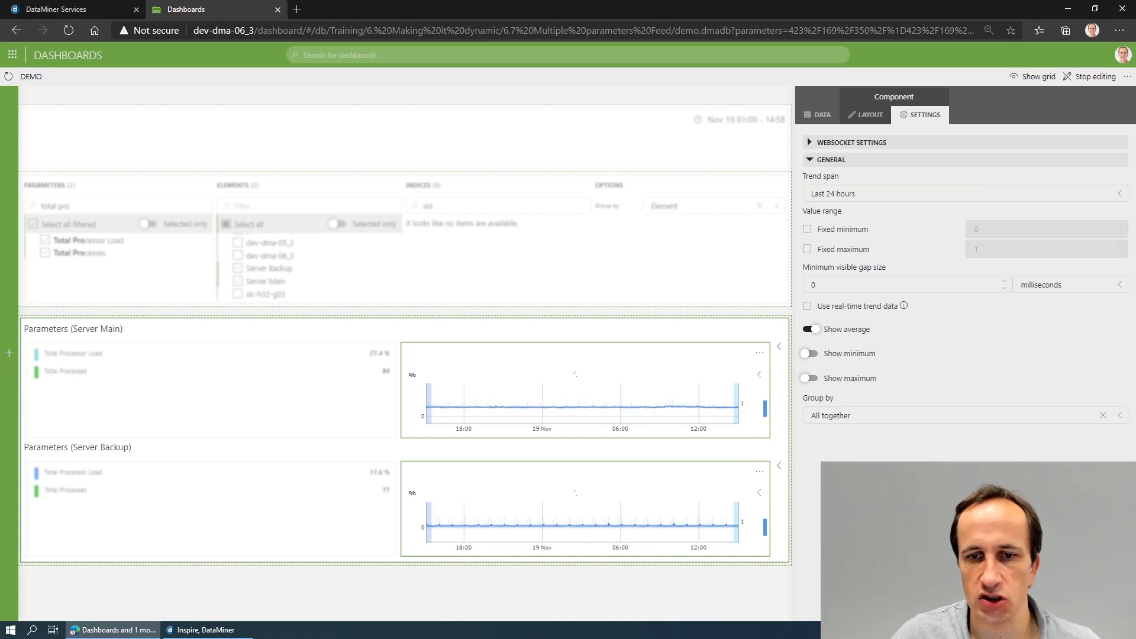
{"action": "left_click", "coordinate": [506, 587]}
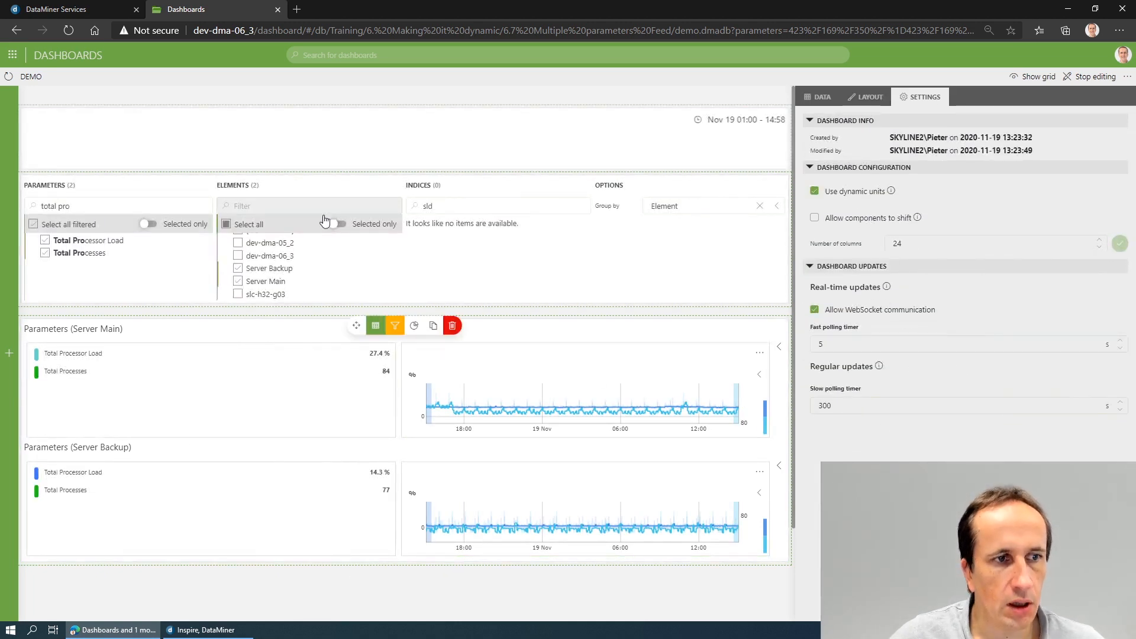
- Change the parameter feed's grouping option to Parameter
{"action": "left_click", "coordinate": [692, 210]}
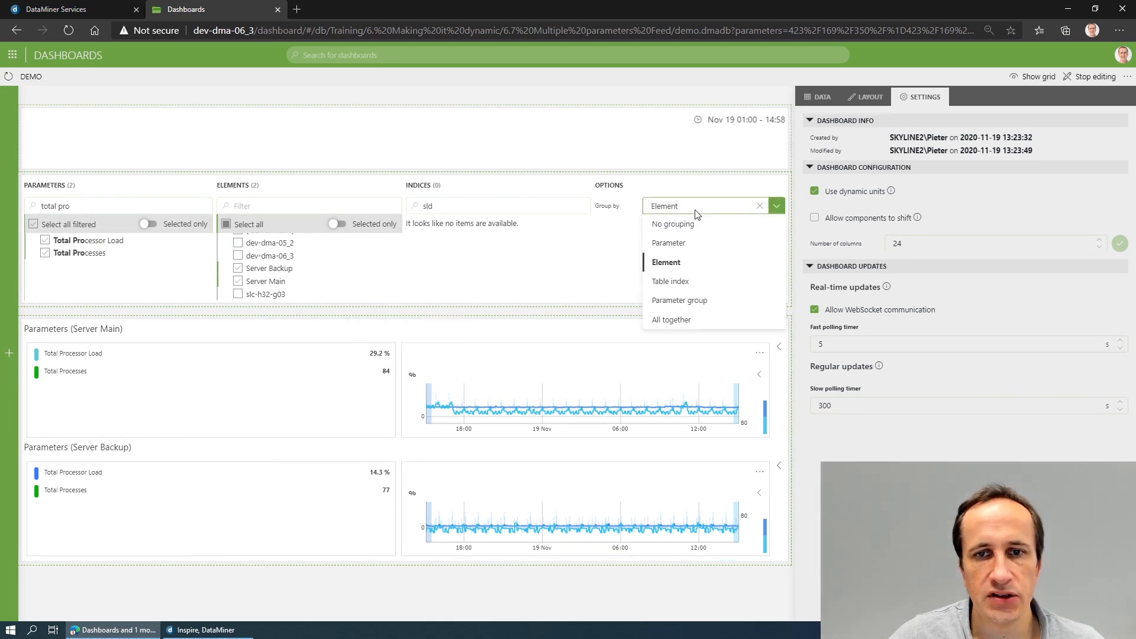
{"action": "left_click", "coordinate": [697, 242]}
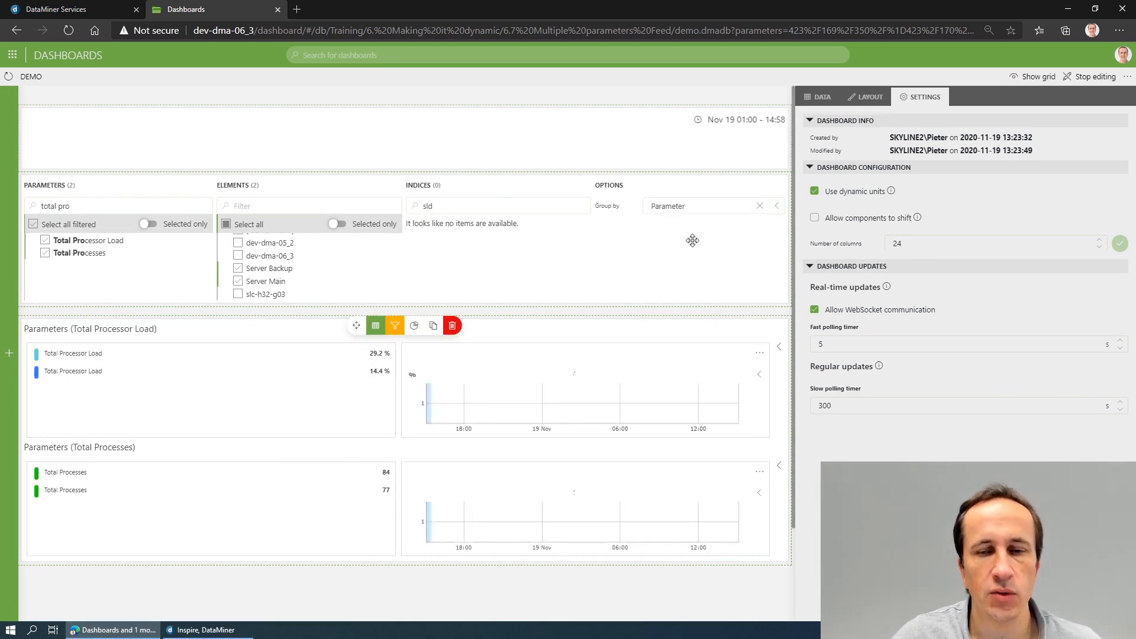